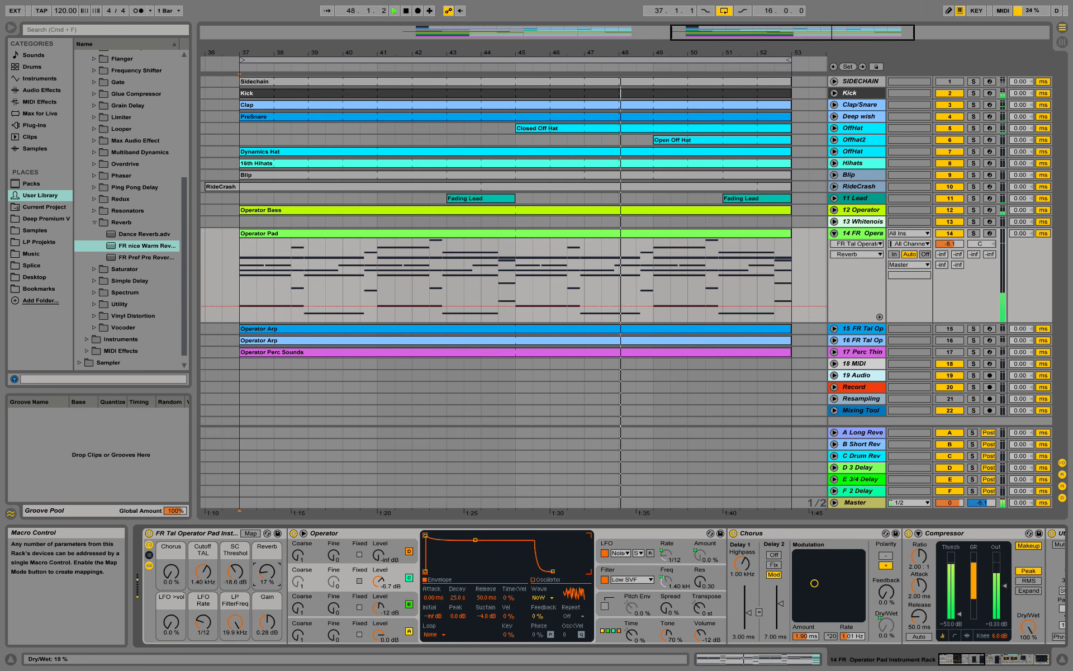
# - Lower the rack's SC Threshold macro toward -53.5 dB and its Cutoff TAL macro to 239 Hz
pyautogui.moveTo(235, 571); pyautogui.dragTo(203, 588)
pyautogui.moveTo(267, 571); pyautogui.dragTo(267, 514)
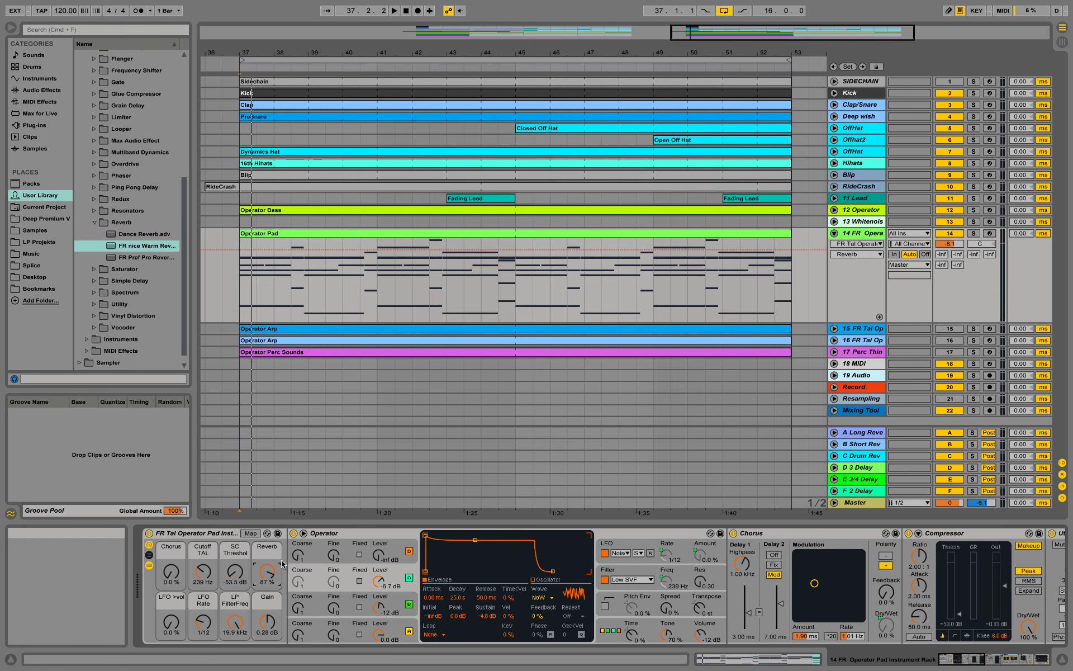
# - Insert a new MIDI track, 15 MIDI, directly below the FR Operator pad track
pyautogui.click(217, 538)
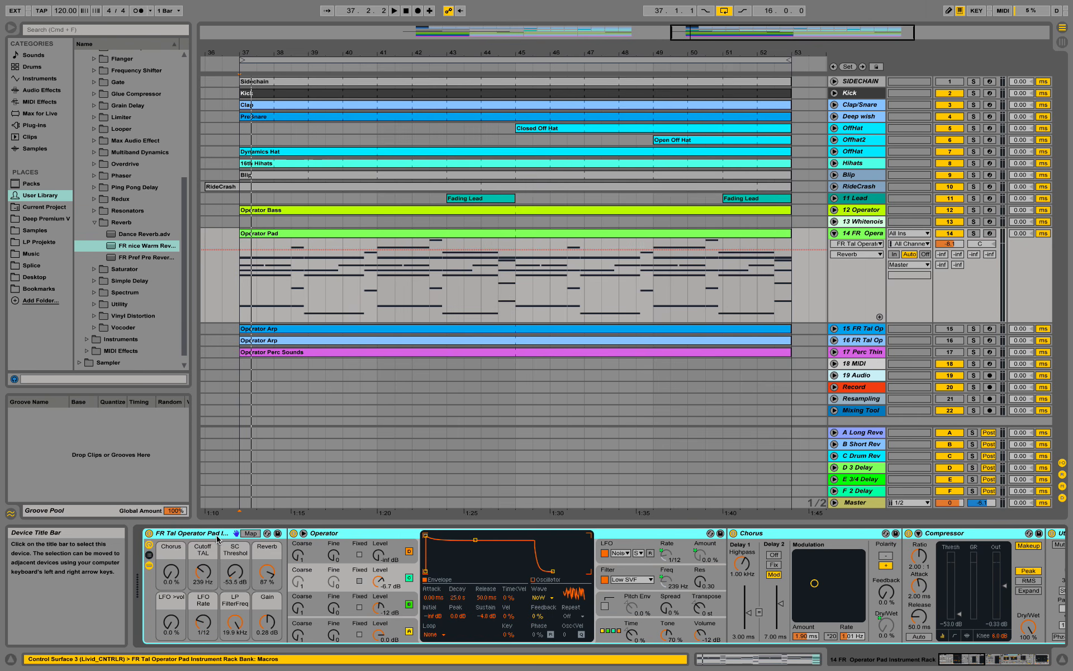
pyautogui.rightClick(867, 233)
pyautogui.click(985, 328)
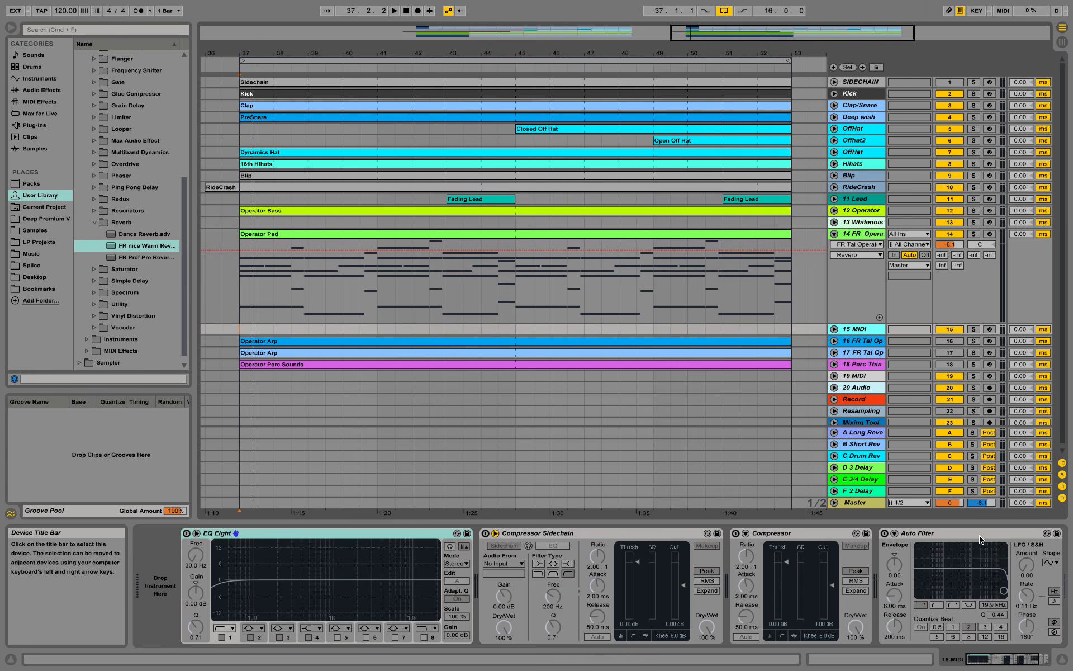
# - Inspect the new track's default device chain, from EQ Eight through Auto Filter
pyautogui.click(296, 536)
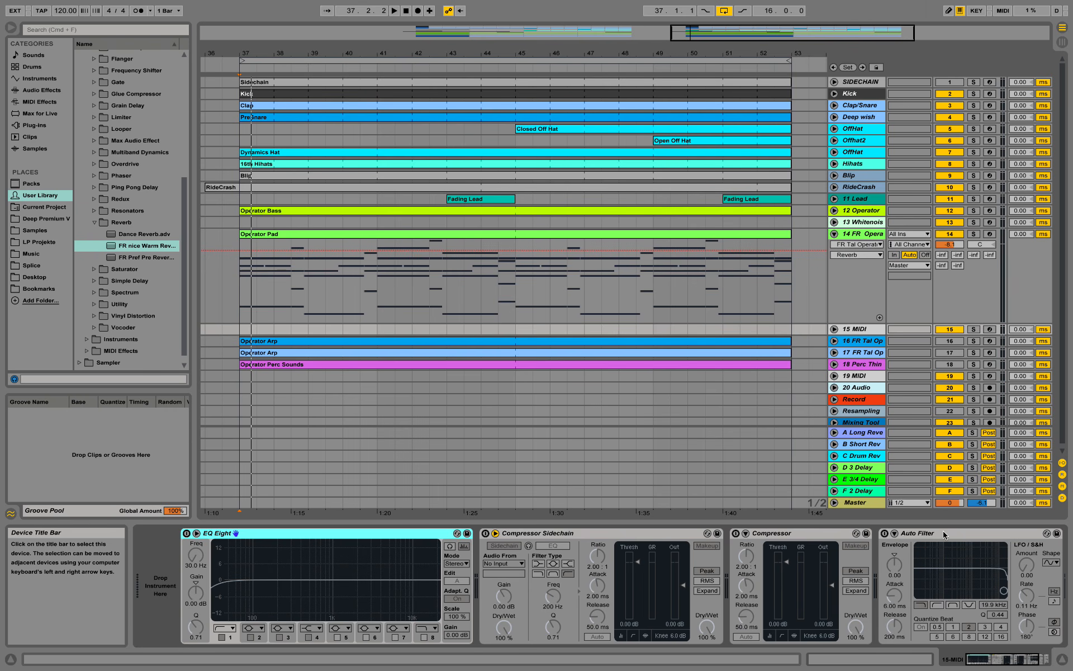
pyautogui.click(1041, 662)
pyautogui.moveTo(1041, 663); pyautogui.dragTo(980, 642)
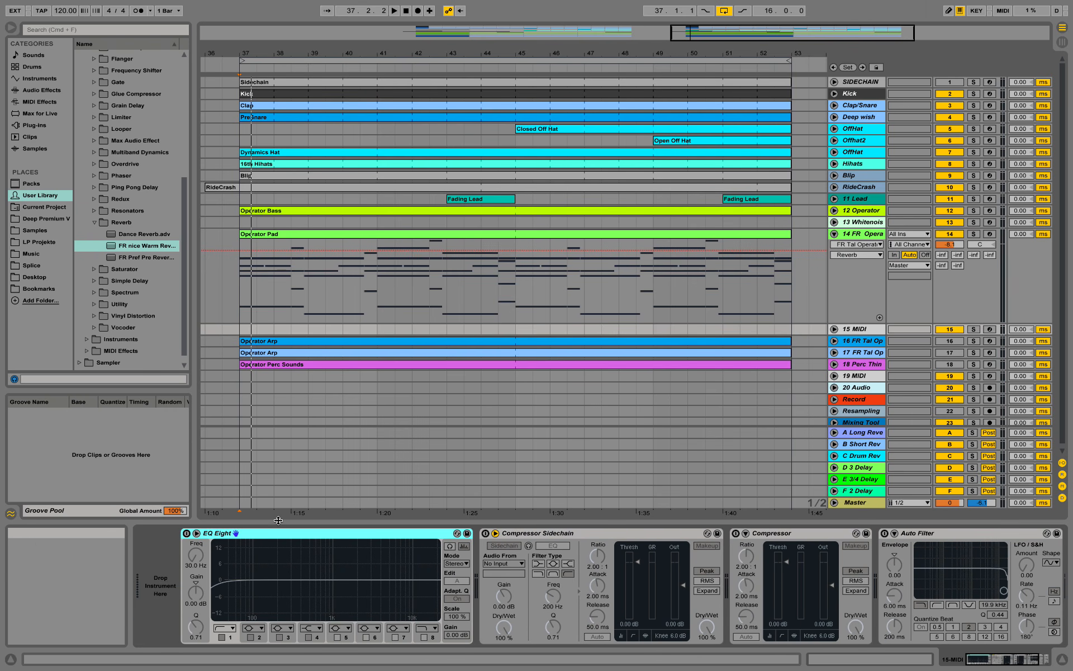
pyautogui.rightClick(163, 559)
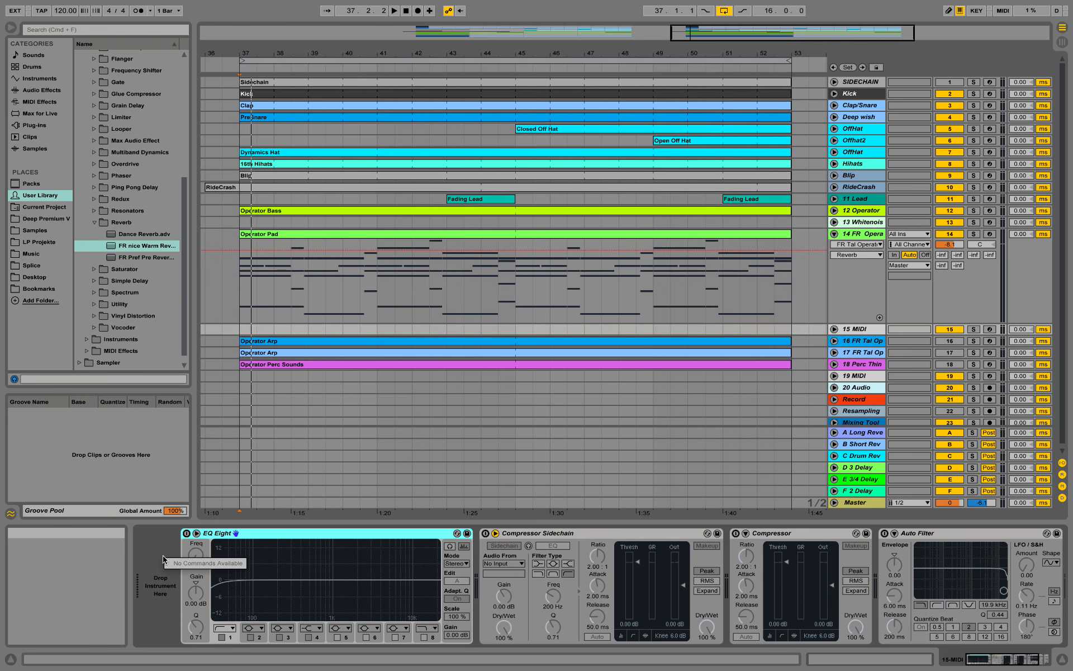
pyautogui.rightClick(866, 328)
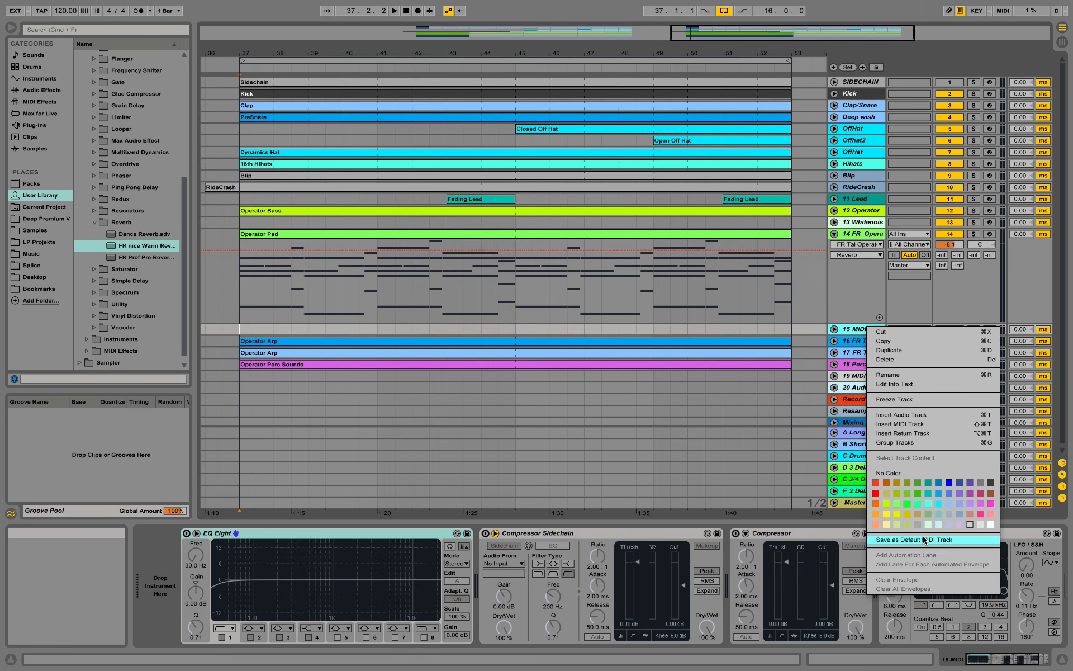
pyautogui.click(847, 328)
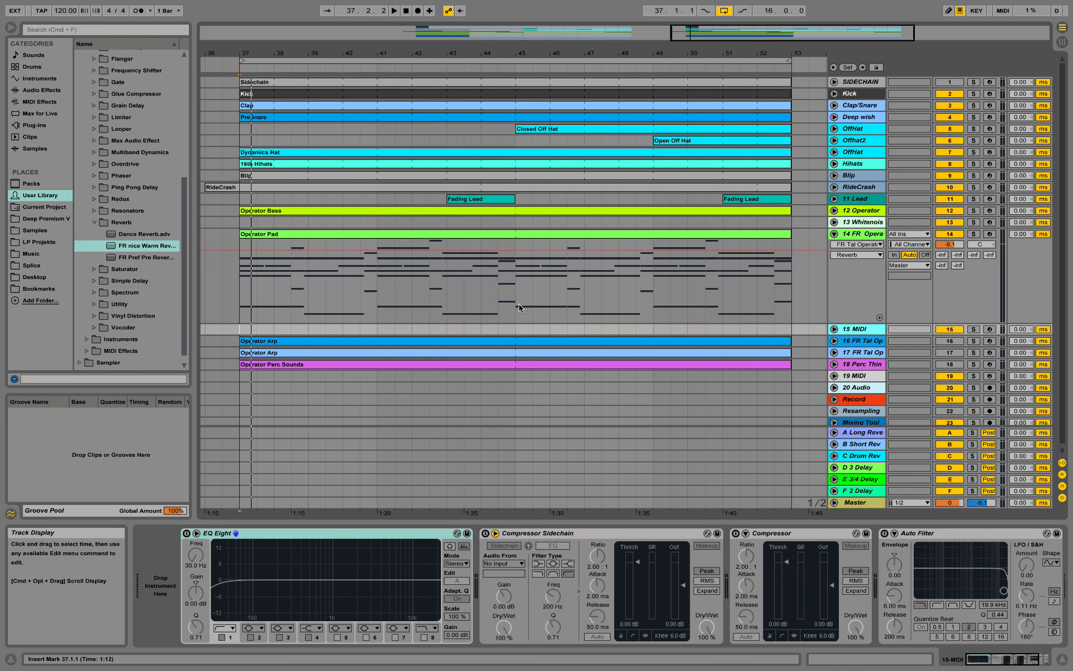
# - Fold the EQ Eight, Compressor Sidechain, Compressor, Auto Filter and Utility devices
pyautogui.doubleClick(339, 532)
pyautogui.doubleClick(338, 533)
pyautogui.doubleClick(337, 532)
pyautogui.doubleClick(337, 533)
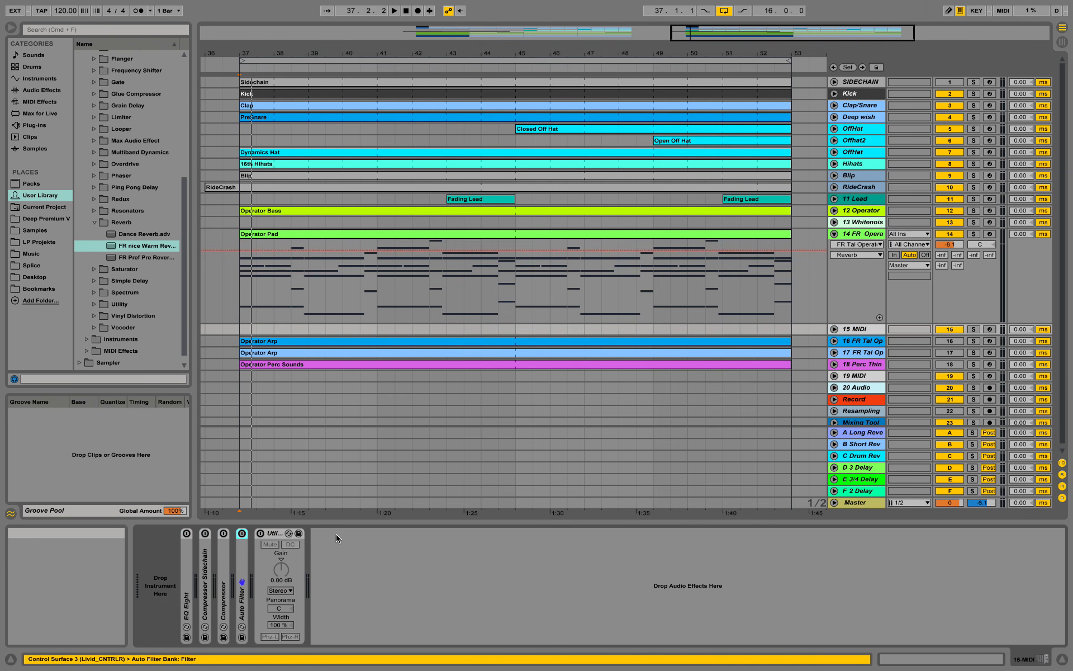
pyautogui.doubleClick(278, 531)
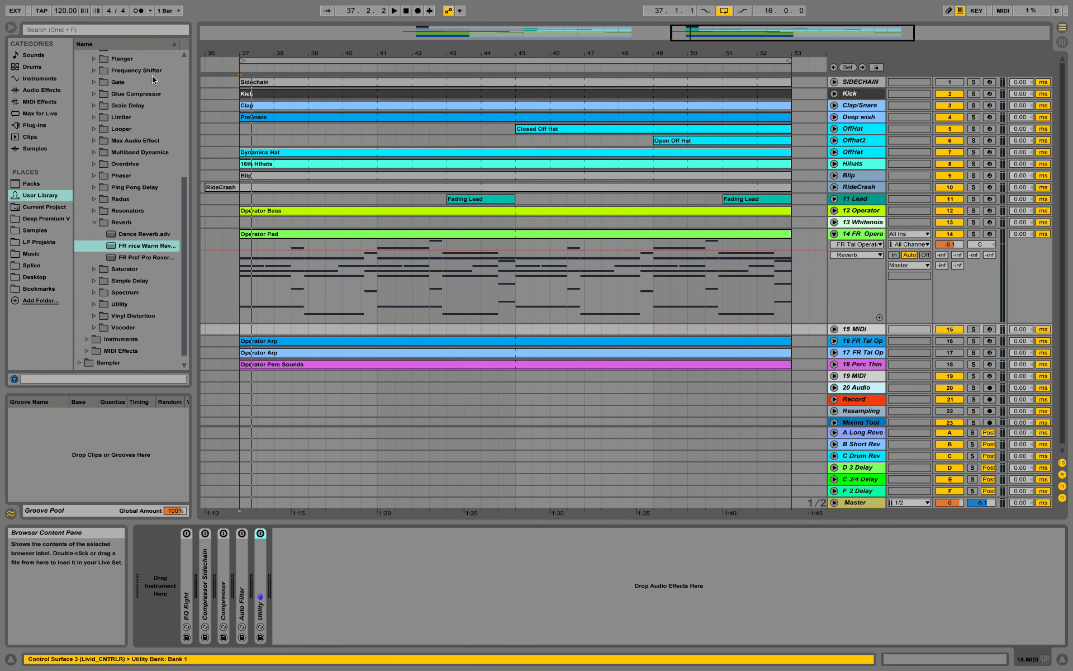
# - Load Operator from the browser's Instruments onto track 15
pyautogui.click(41, 90)
pyautogui.click(40, 79)
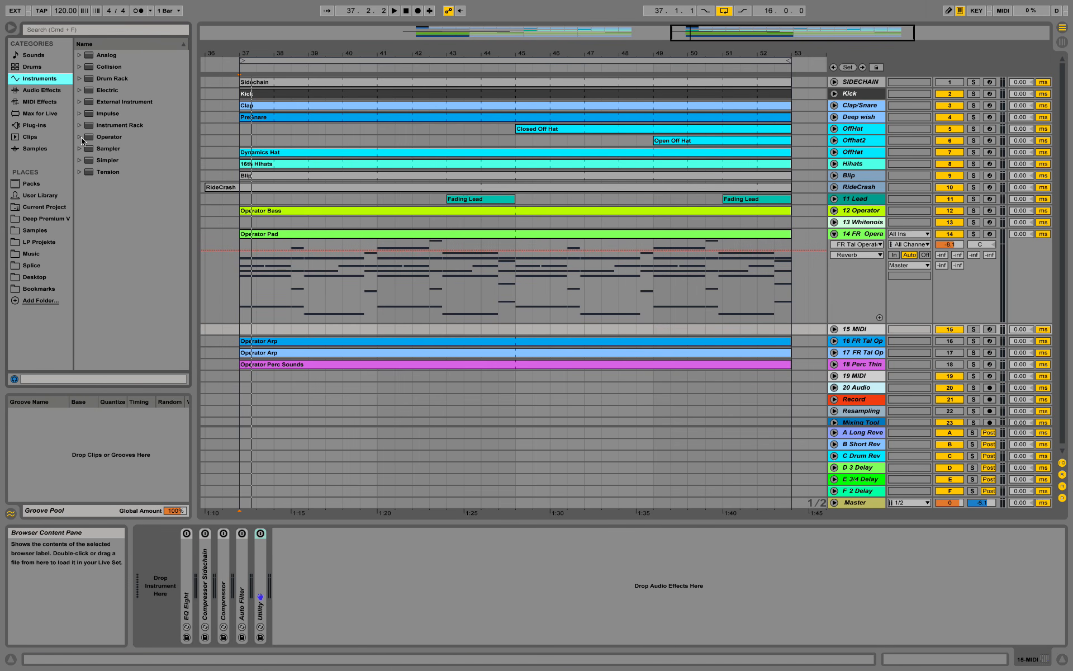
pyautogui.moveTo(82, 141); pyautogui.dragTo(171, 630)
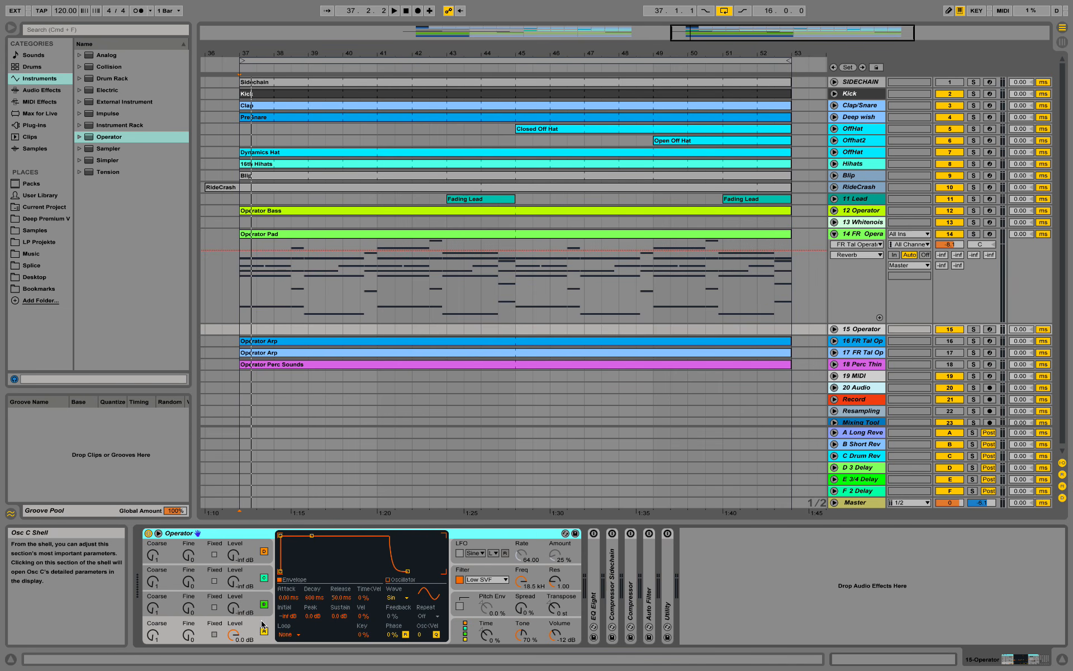
# - Set Operator's oscillators A, B and C to Saw 64, Square 16 and Noise White
pyautogui.click(392, 597)
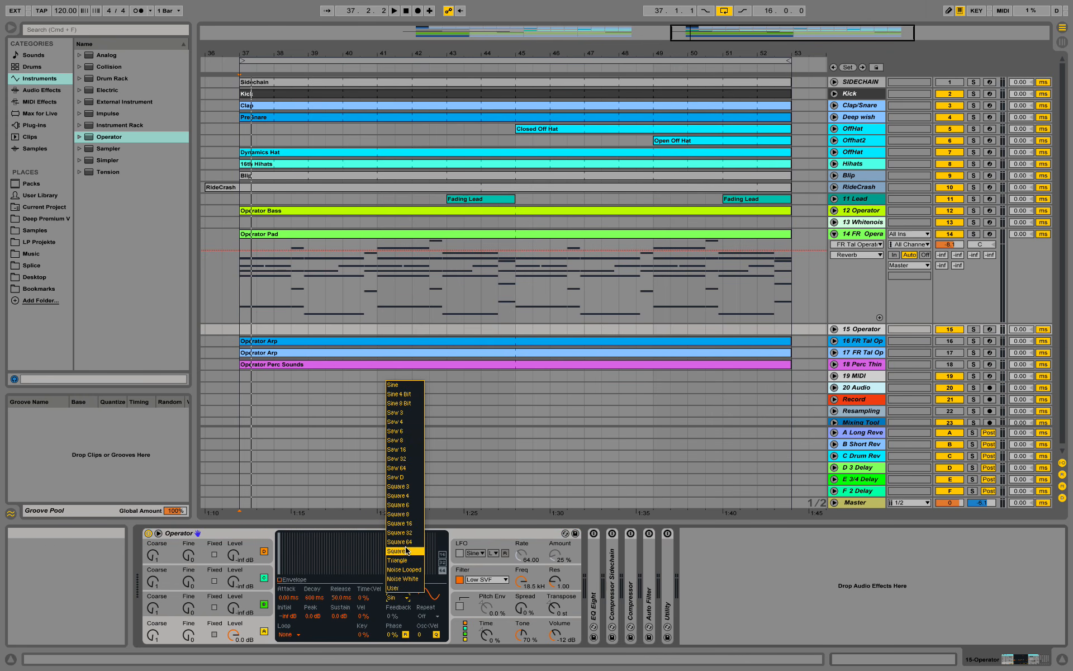
pyautogui.click(414, 468)
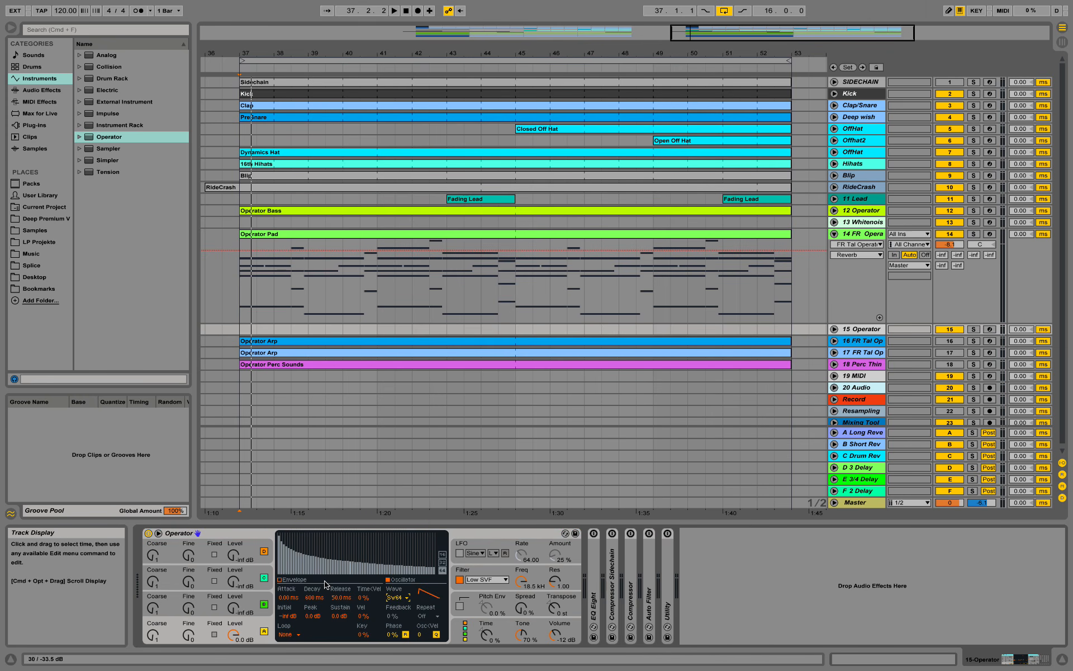
pyautogui.click(256, 607)
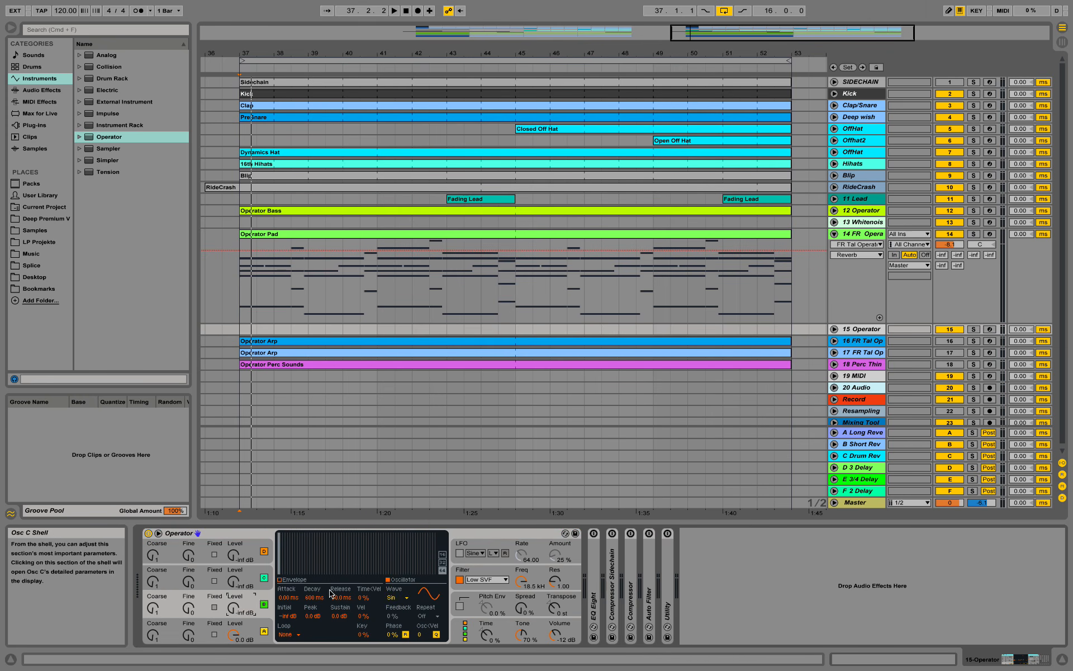
pyautogui.click(391, 598)
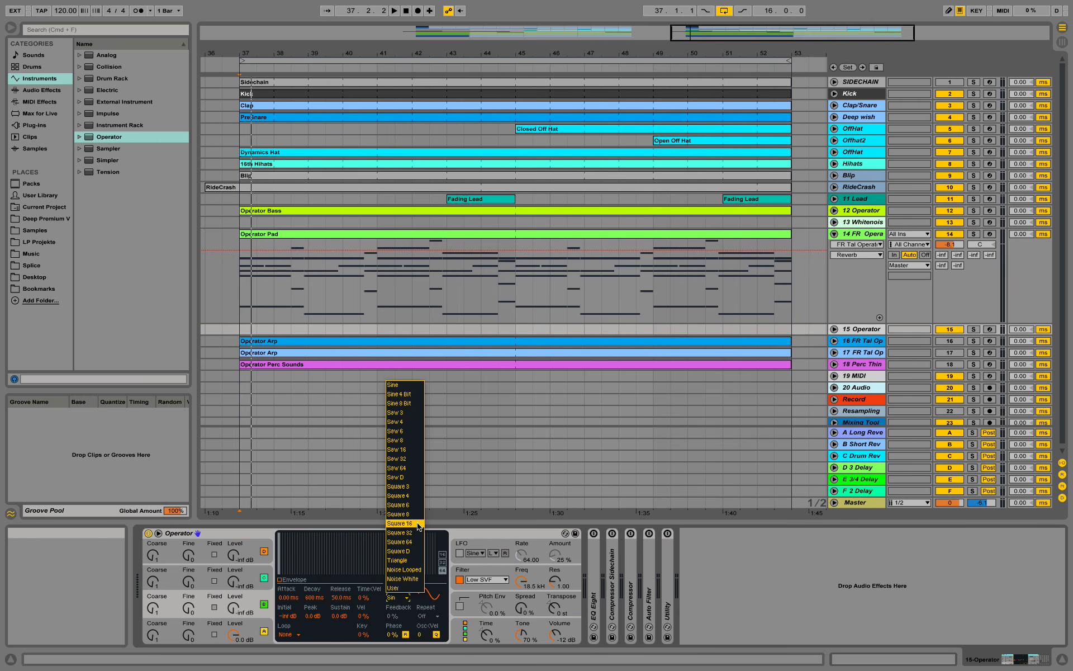
pyautogui.click(399, 523)
pyautogui.click(257, 585)
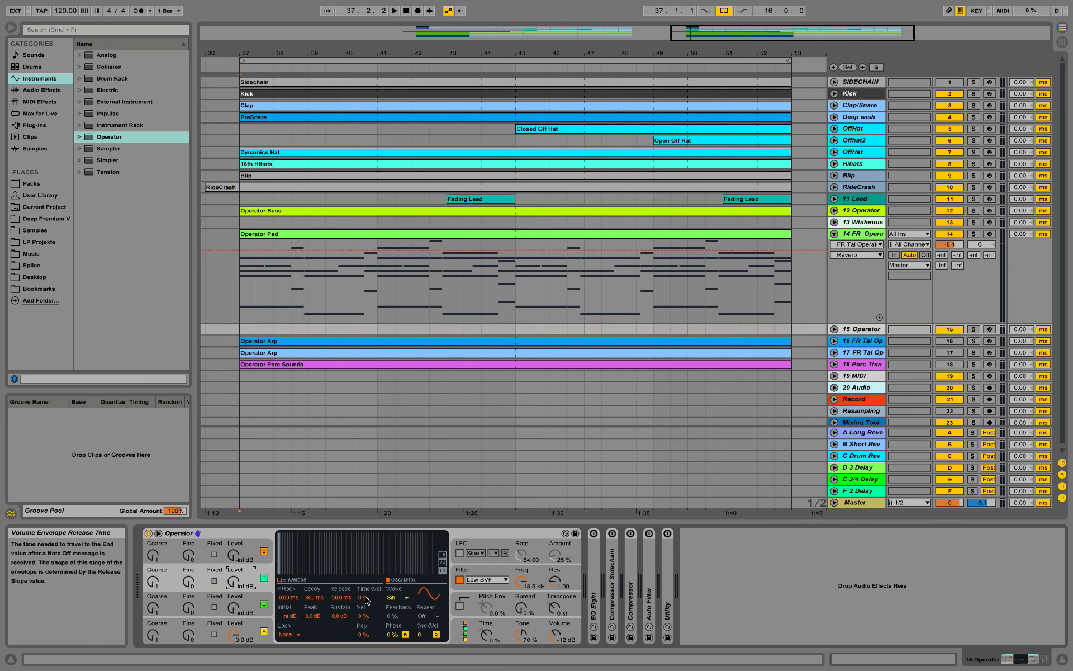
pyautogui.click(394, 597)
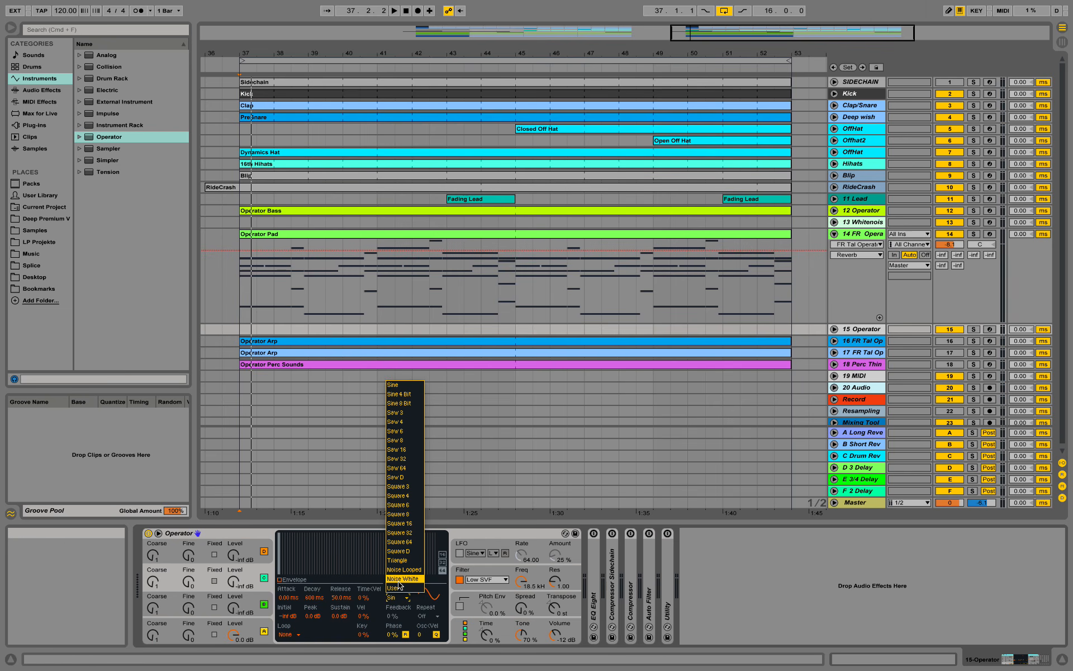
pyautogui.click(398, 581)
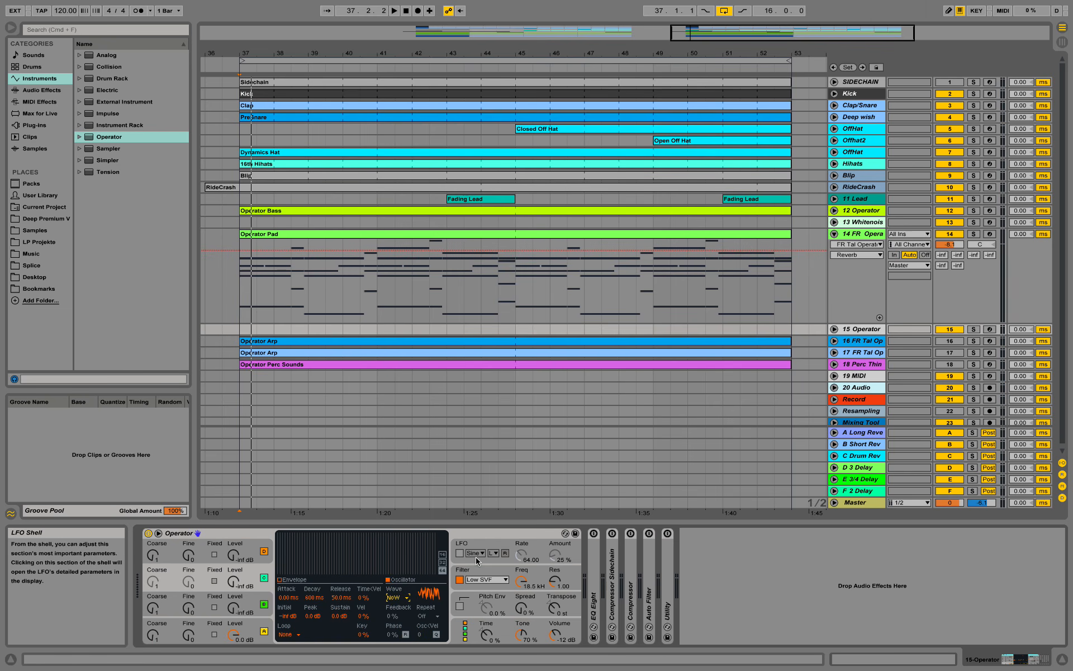
# - Choose Operator's fully parallel algorithm, then select the Operator Pad clip
pyautogui.click(474, 633)
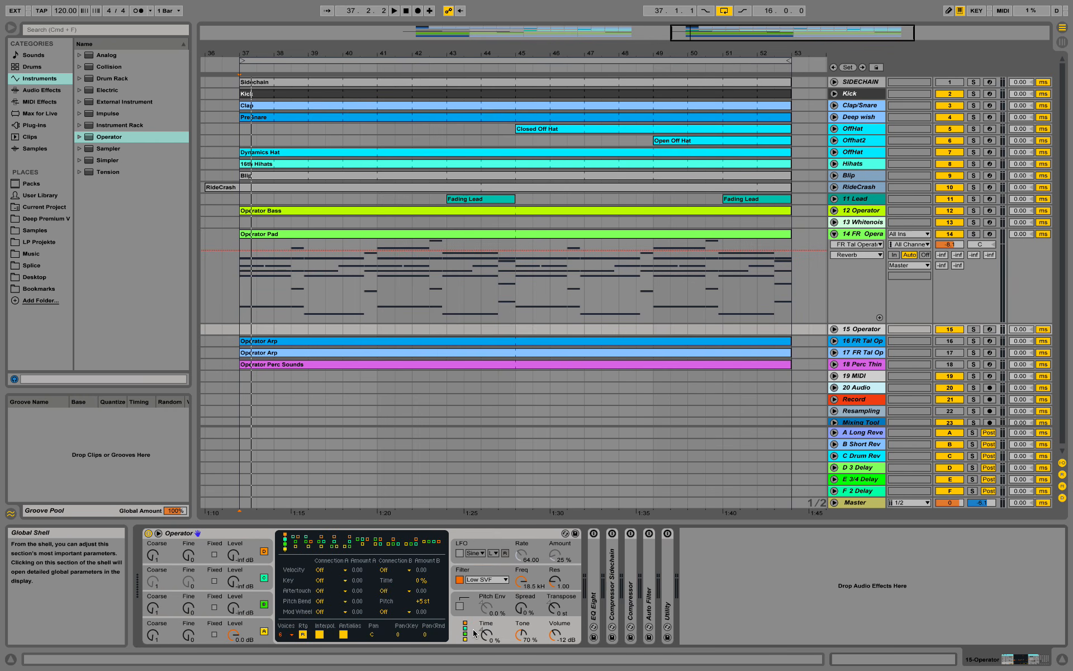
pyautogui.click(432, 543)
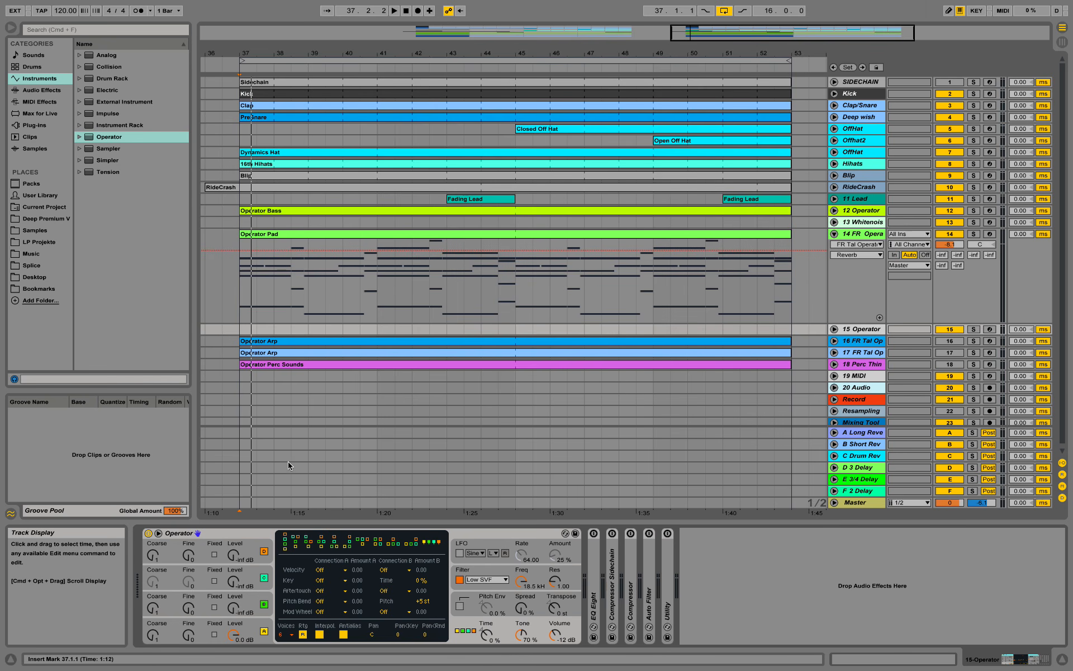
pyautogui.click(405, 236)
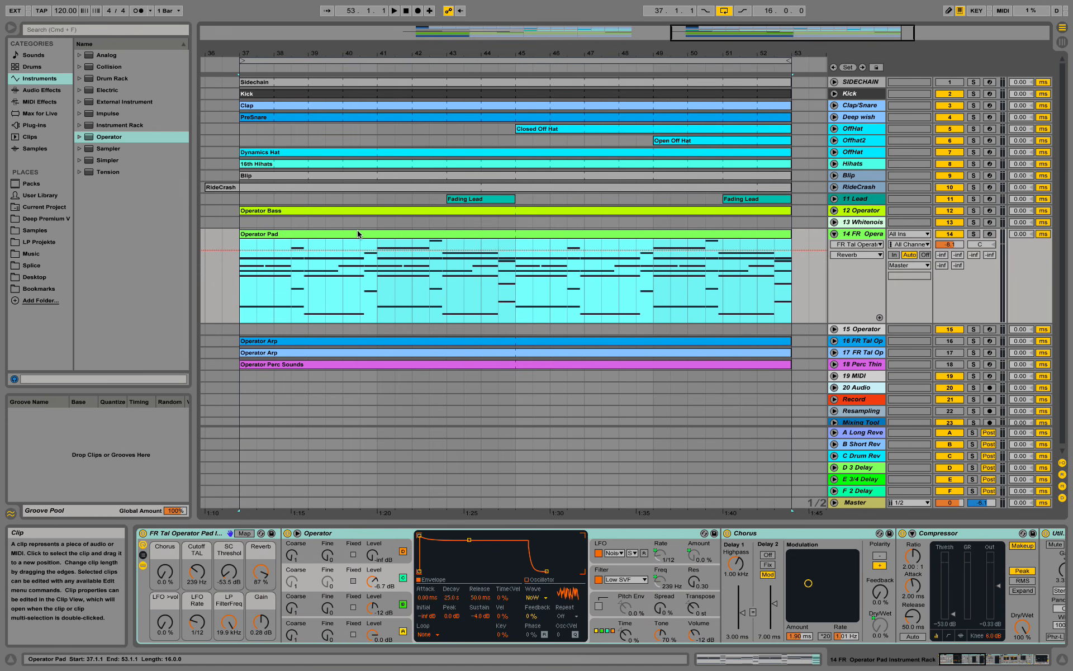
# - Copy the Operator Pad clip onto track 15, solo that track, check its notes and play it
pyautogui.moveTo(352, 236); pyautogui.dragTo(345, 330)
pyautogui.click(833, 329)
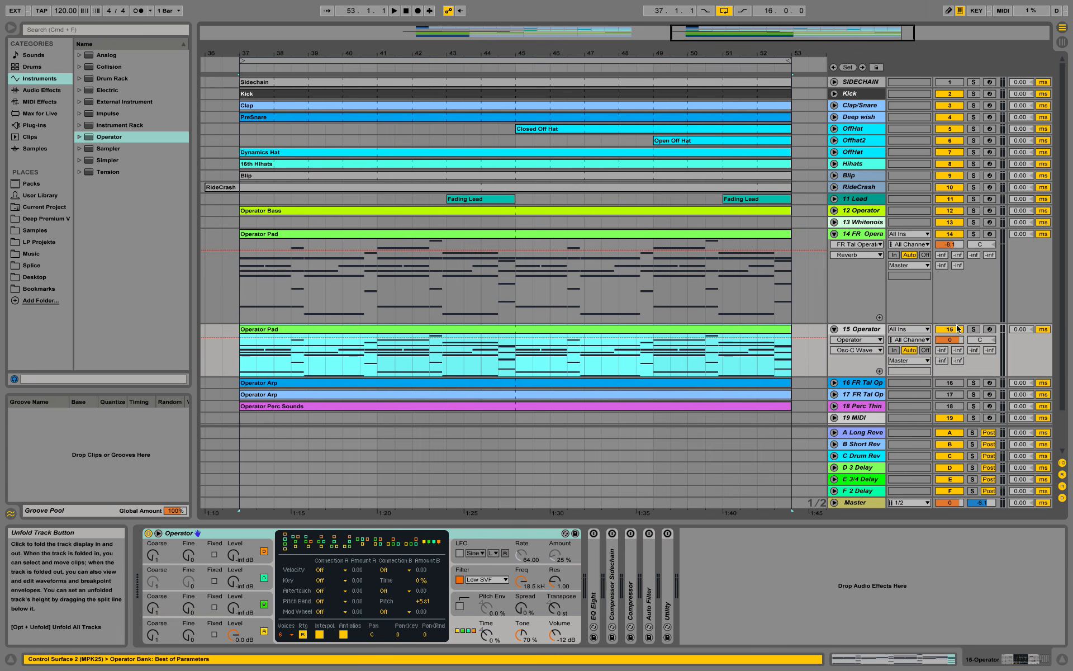
pyautogui.click(973, 329)
pyautogui.doubleClick(749, 331)
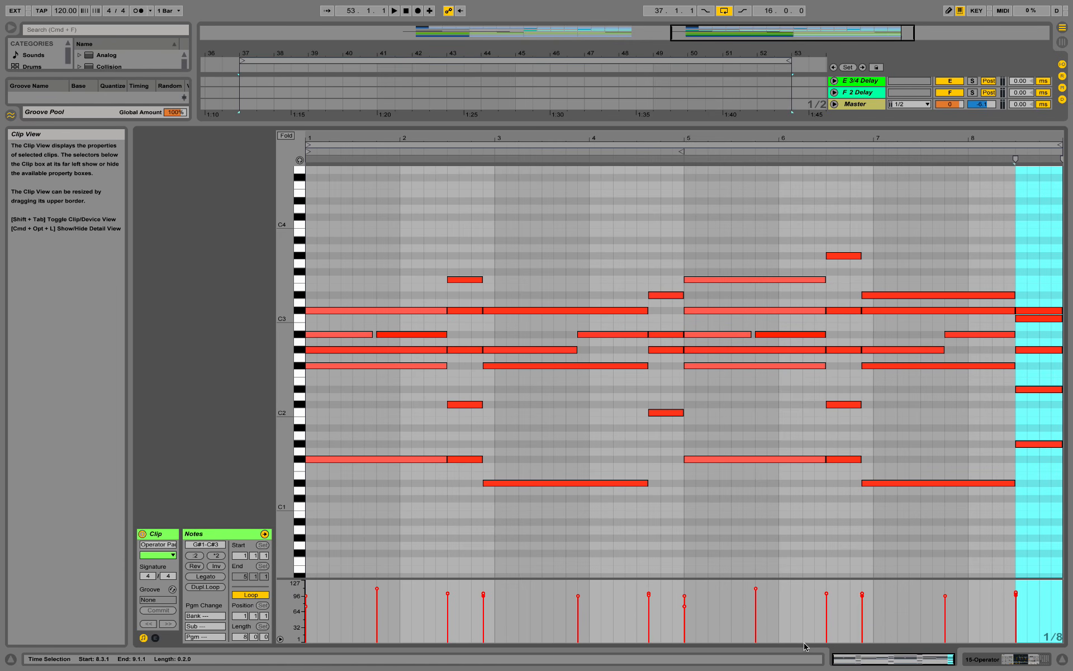
pyautogui.click(976, 658)
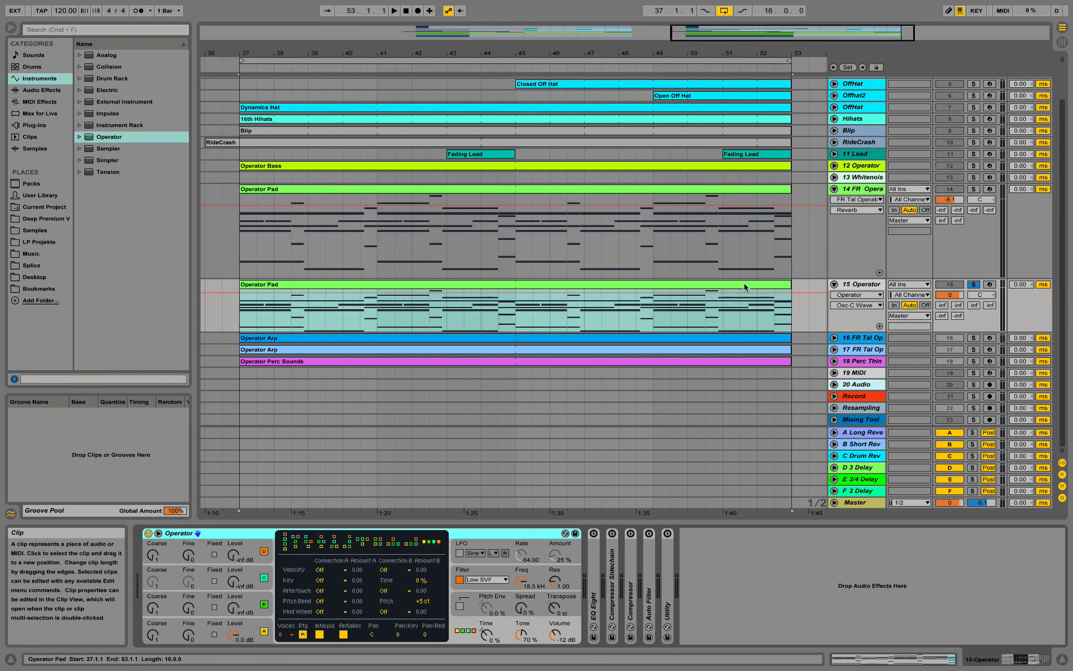
pyautogui.press('space')
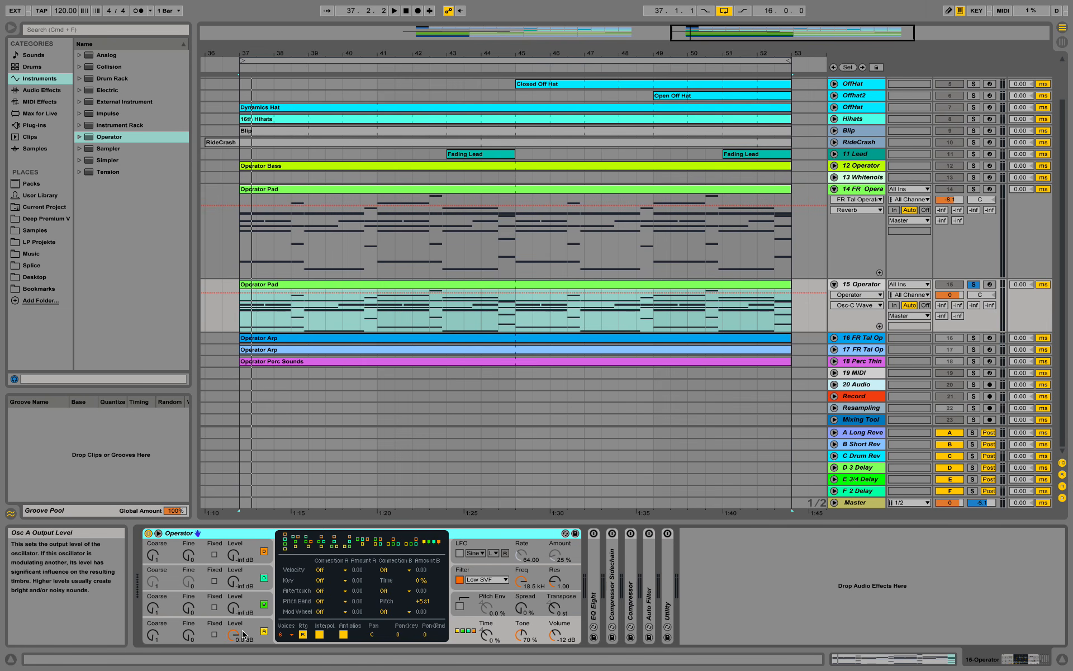
# - Bring oscillator B up from silent and raise oscillator C to -6.7 dB
pyautogui.moveTo(237, 612); pyautogui.dragTo(237, 576)
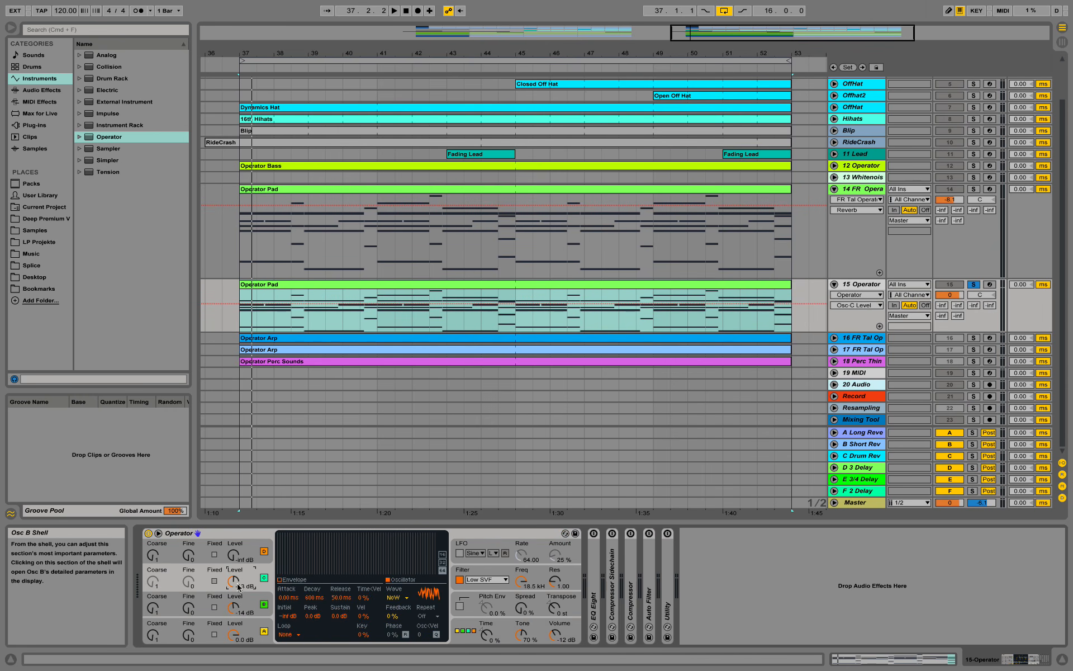
pyautogui.click(869, 190)
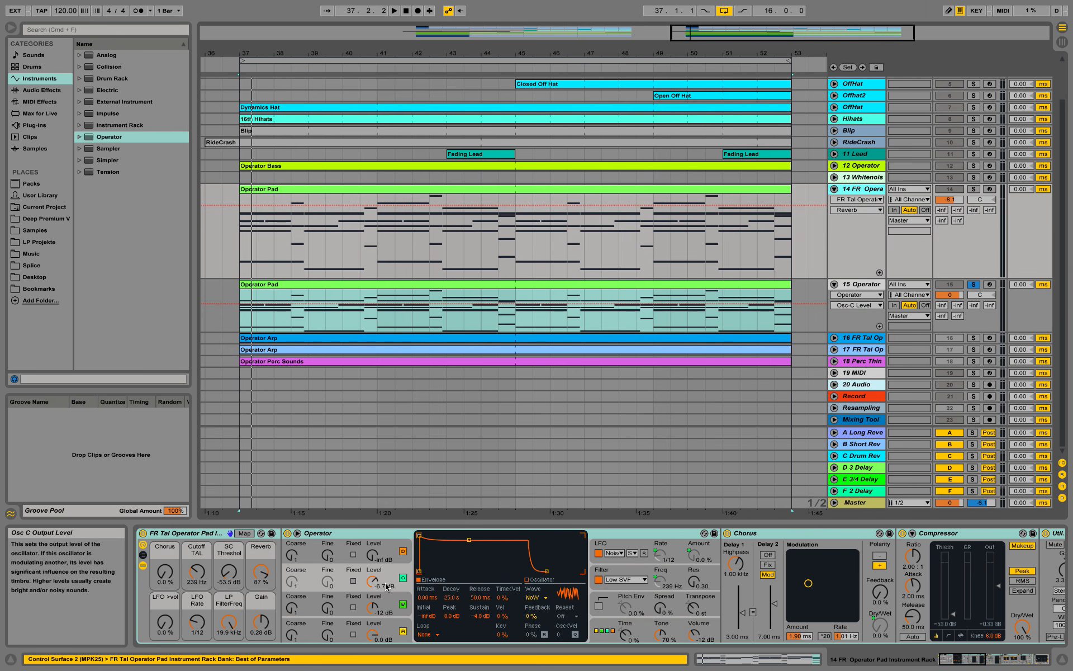
pyautogui.click(840, 279)
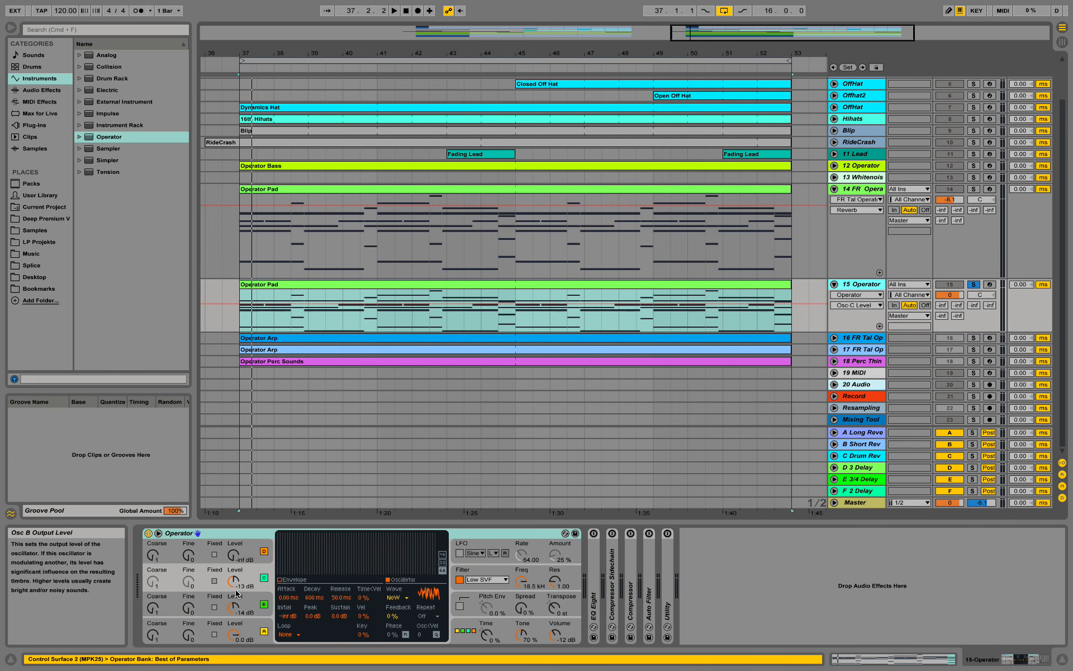
pyautogui.moveTo(233, 581); pyautogui.dragTo(235, 603)
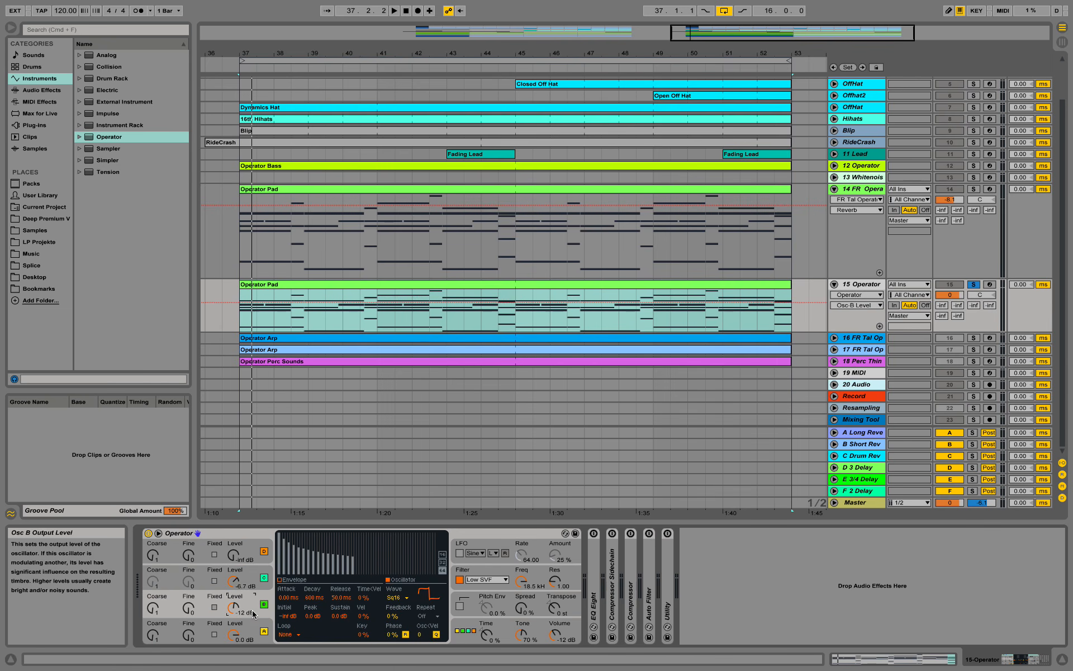
pyautogui.click(249, 632)
pyautogui.click(251, 602)
# - Play from bar 37 and lower track 15's volume fader
pyautogui.press('space')
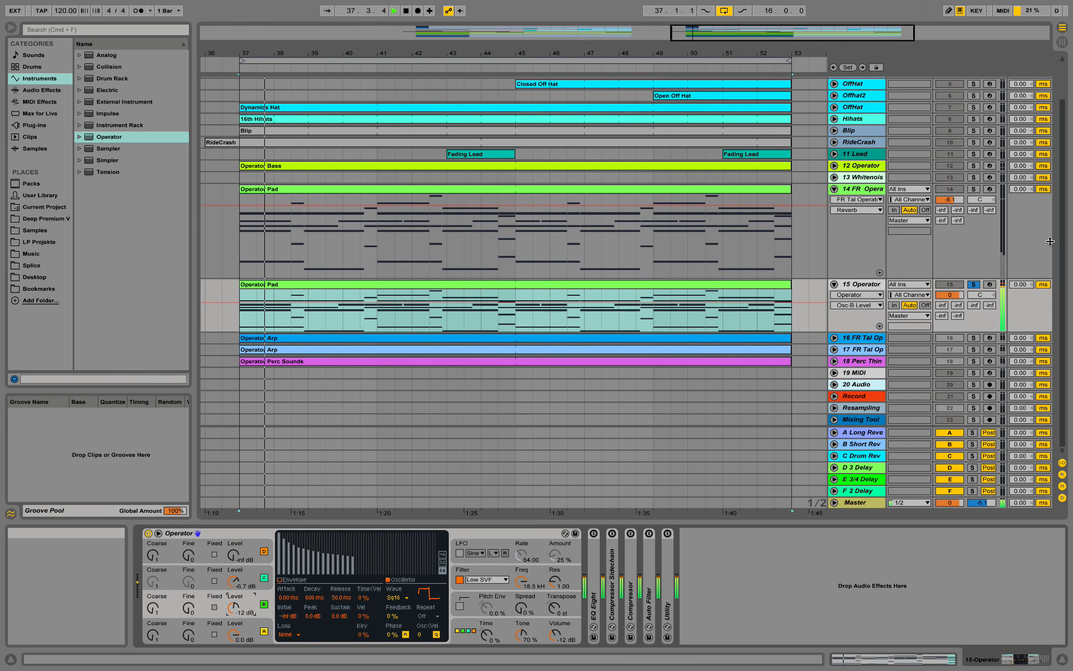
pyautogui.press('space')
pyautogui.press('space')
pyautogui.moveTo(949, 295); pyautogui.dragTo(950, 318)
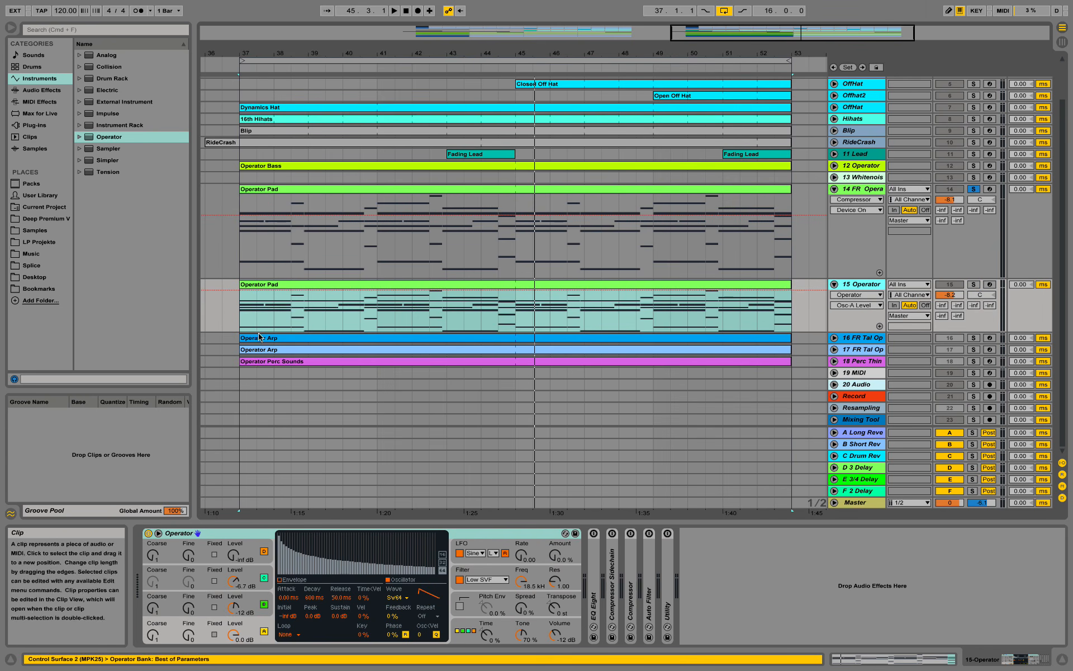
# - Solo track 15 instead of track 14 and select its Operator Pad clip
pyautogui.click(262, 339)
pyautogui.click(862, 285)
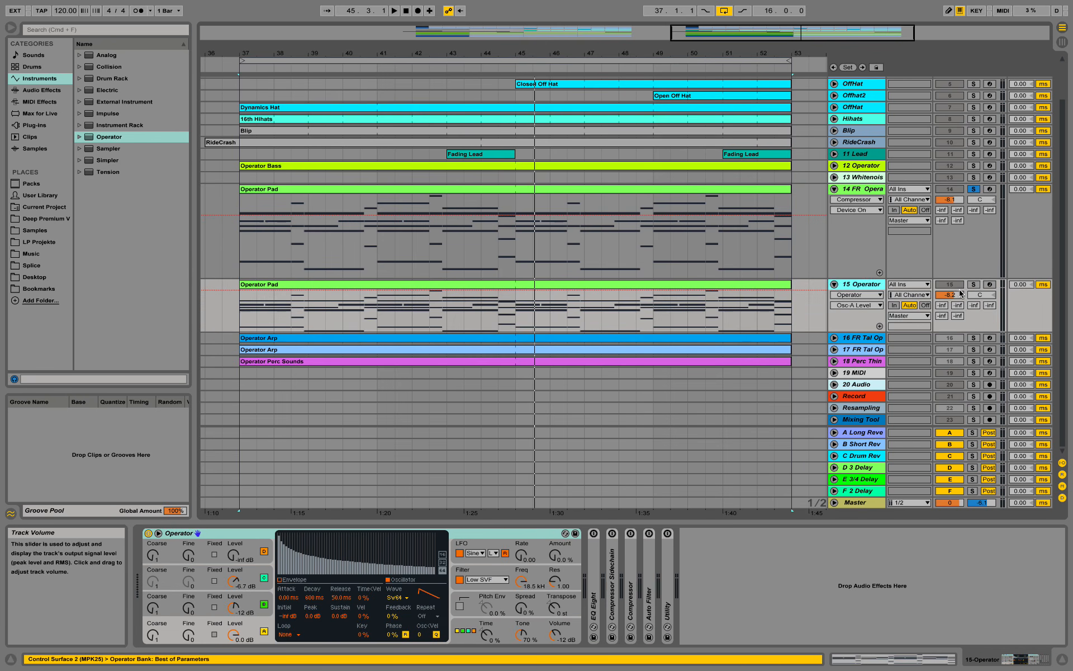
pyautogui.click(974, 286)
pyautogui.click(270, 285)
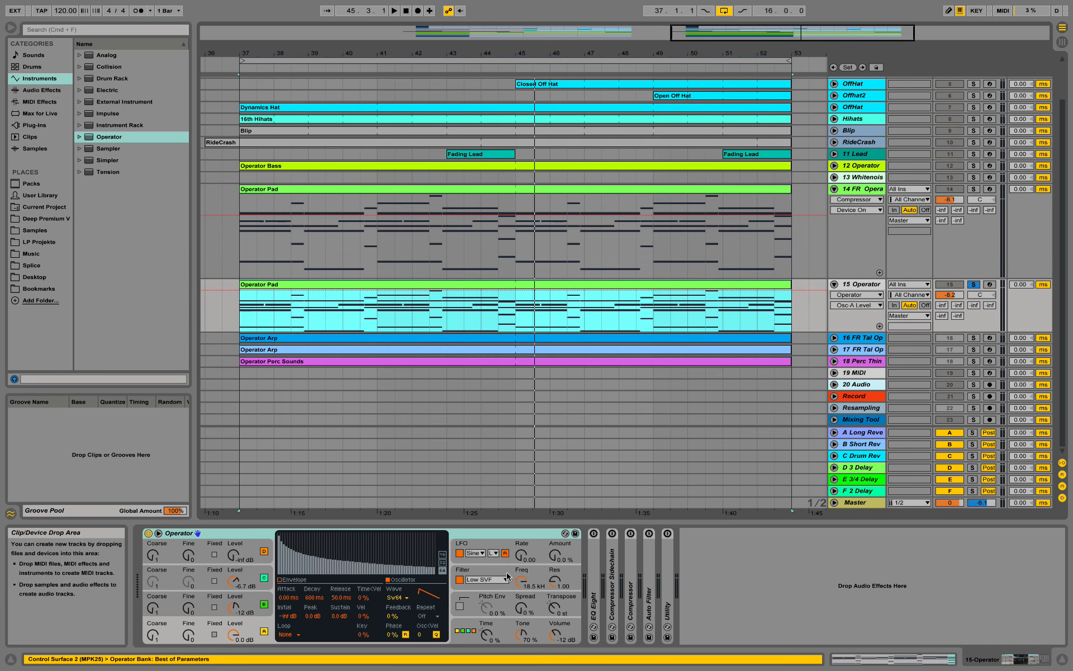
# - Lower Operator's Low SVF filter cutoff to about 317 Hz while the pad plays
pyautogui.click(522, 582)
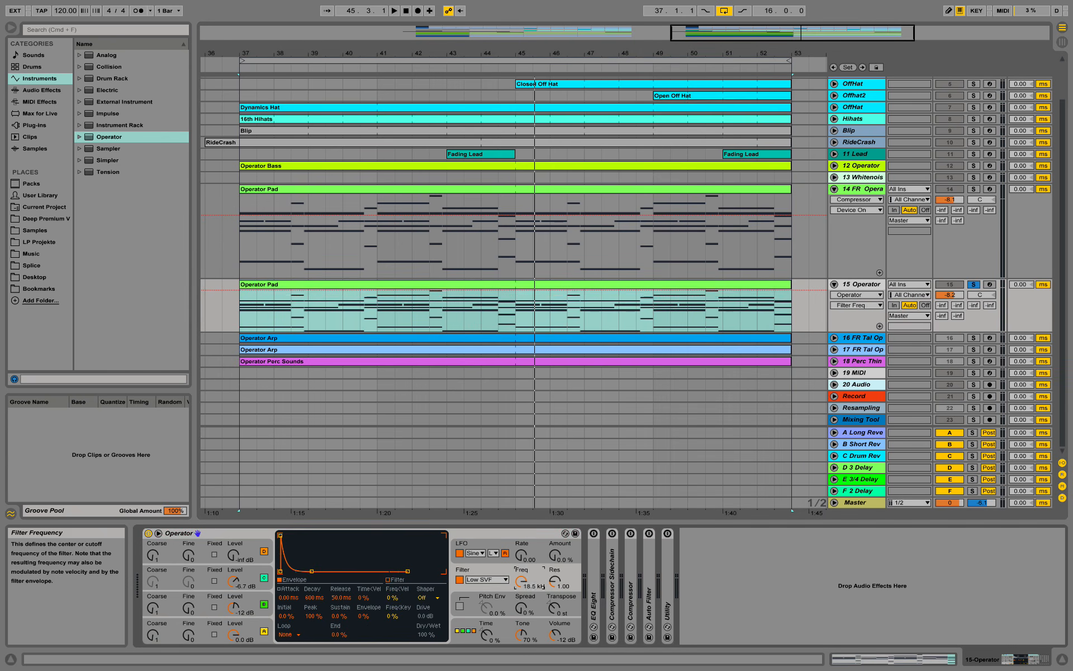
pyautogui.press('space')
pyautogui.moveTo(522, 586)
pyautogui.mouseDown()
pyautogui.moveTo(556, 576)
pyautogui.moveTo(521, 590)
pyautogui.mouseUp()
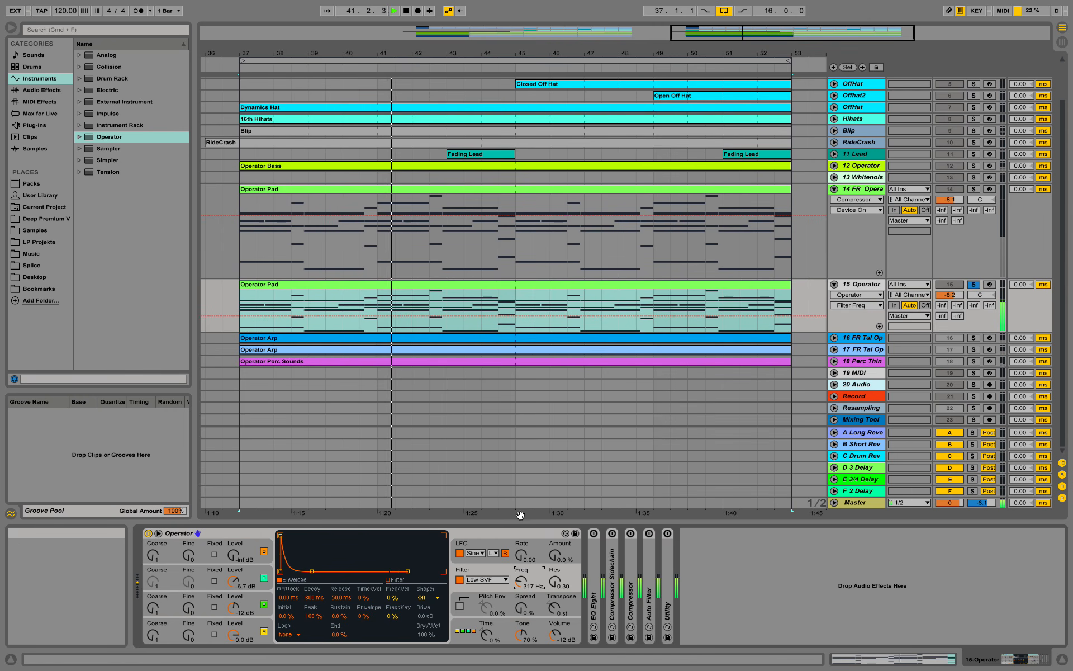
pyautogui.press('space')
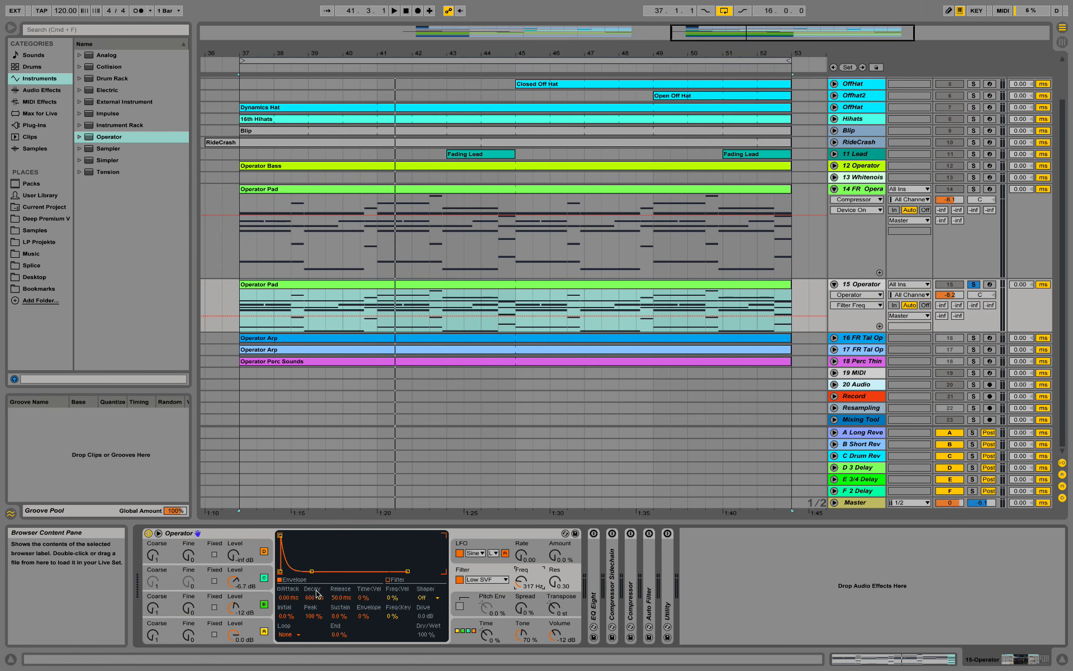
pyautogui.click(226, 536)
# - Group Operator into an Instrument Rack and show the rack's macros
pyautogui.rightClick(227, 538)
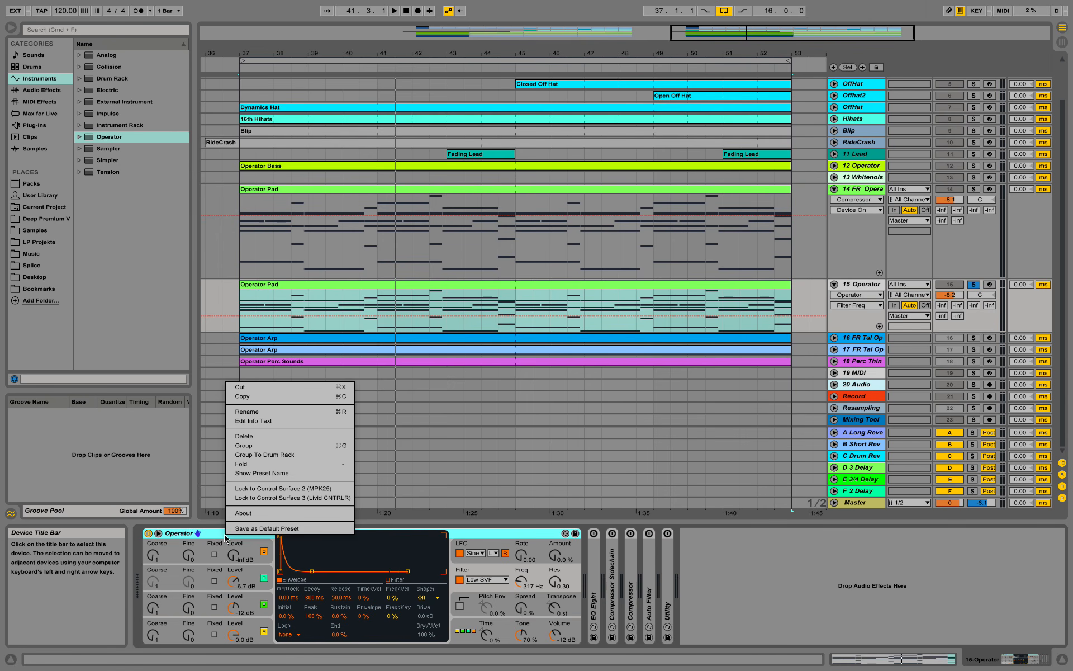
pyautogui.click(267, 449)
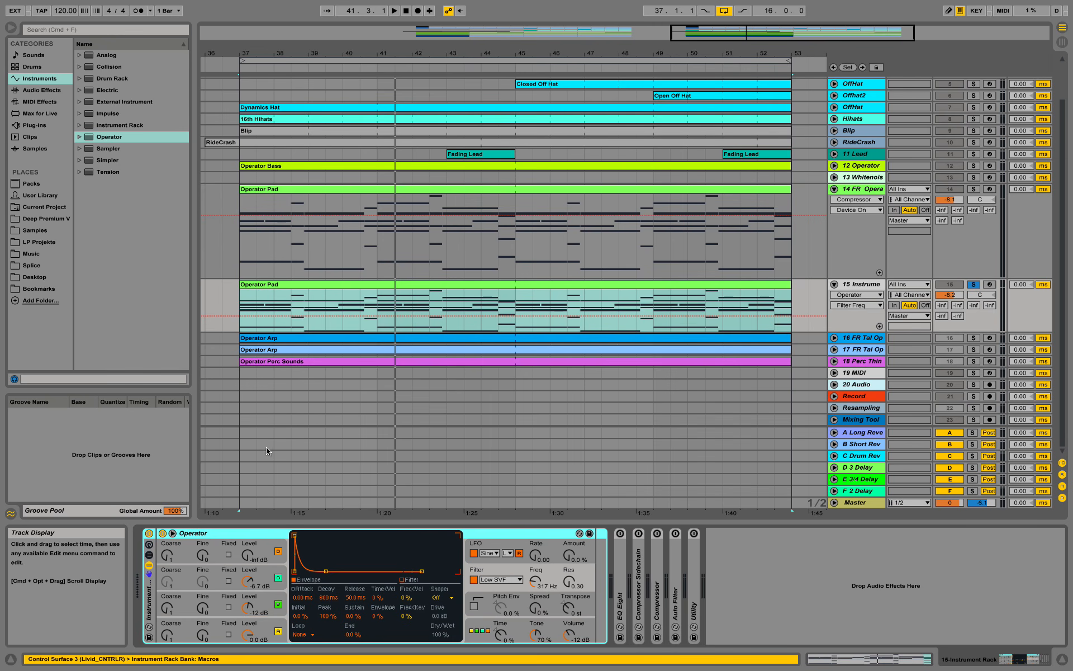
pyautogui.click(149, 545)
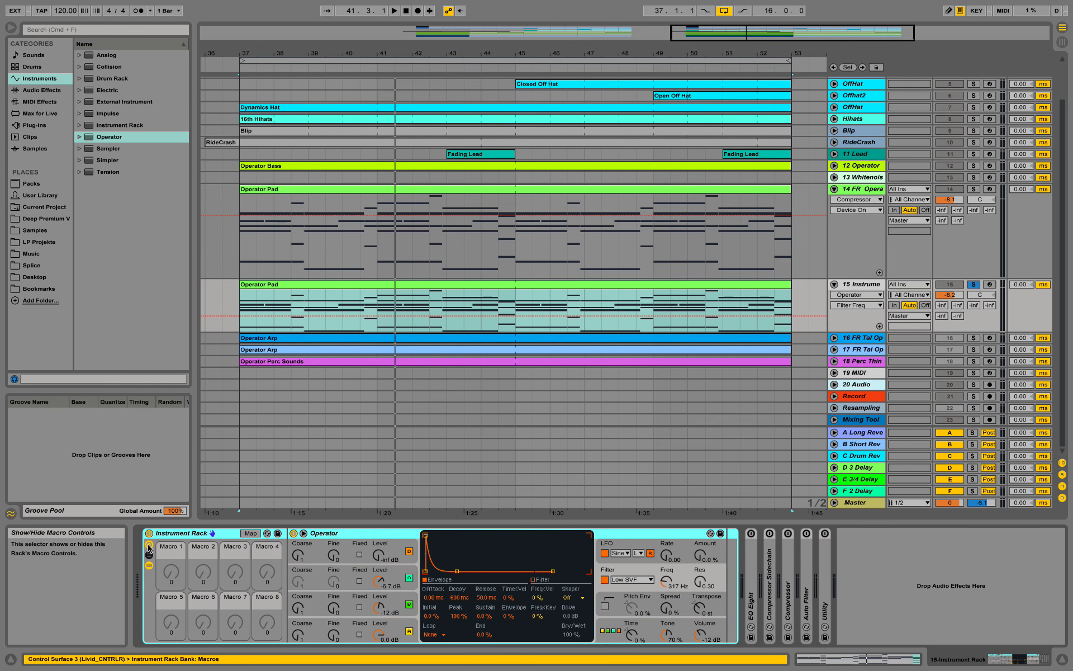
# - Map Operator's Filter Freq to Macro 1 and turn it to 101 Hz during playback
pyautogui.rightClick(667, 585)
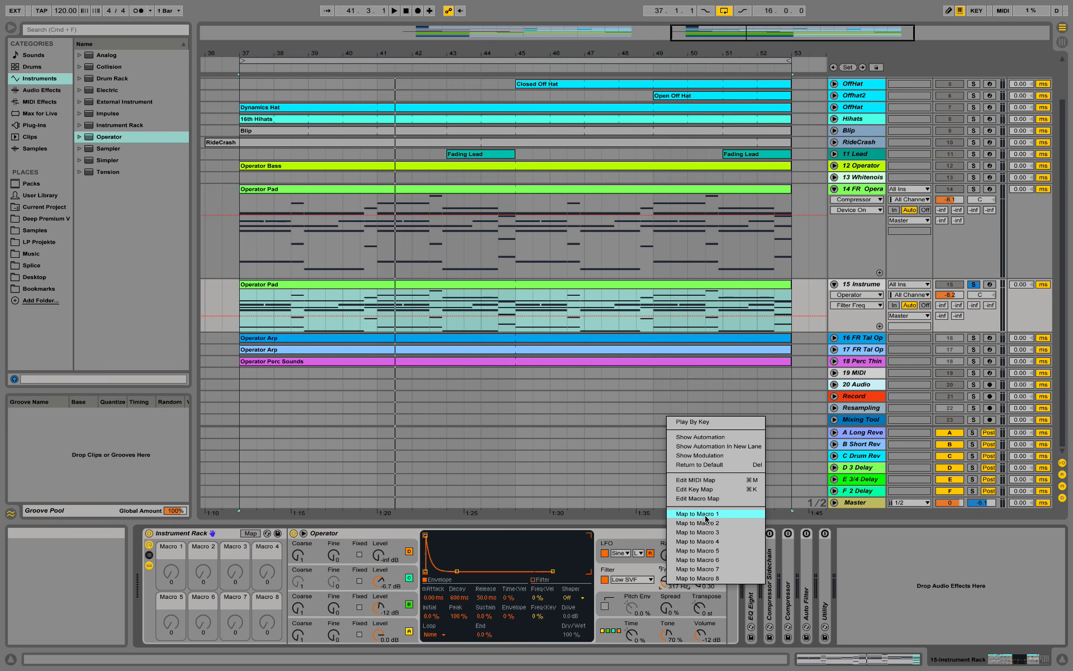
pyautogui.click(889, 582)
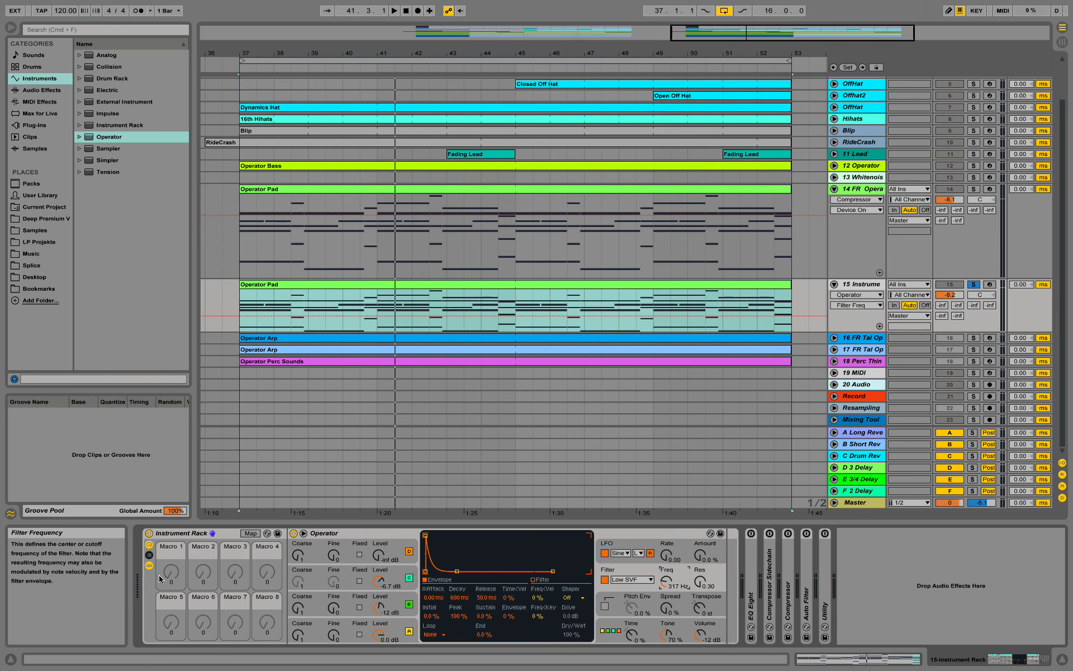
pyautogui.rightClick(666, 584)
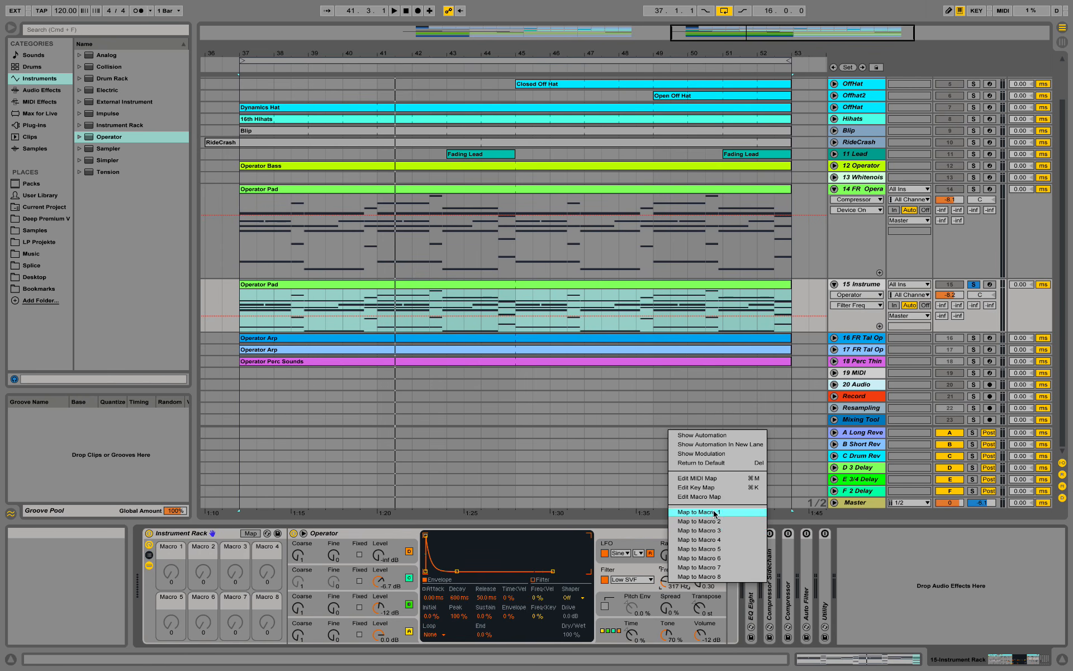
pyautogui.click(714, 512)
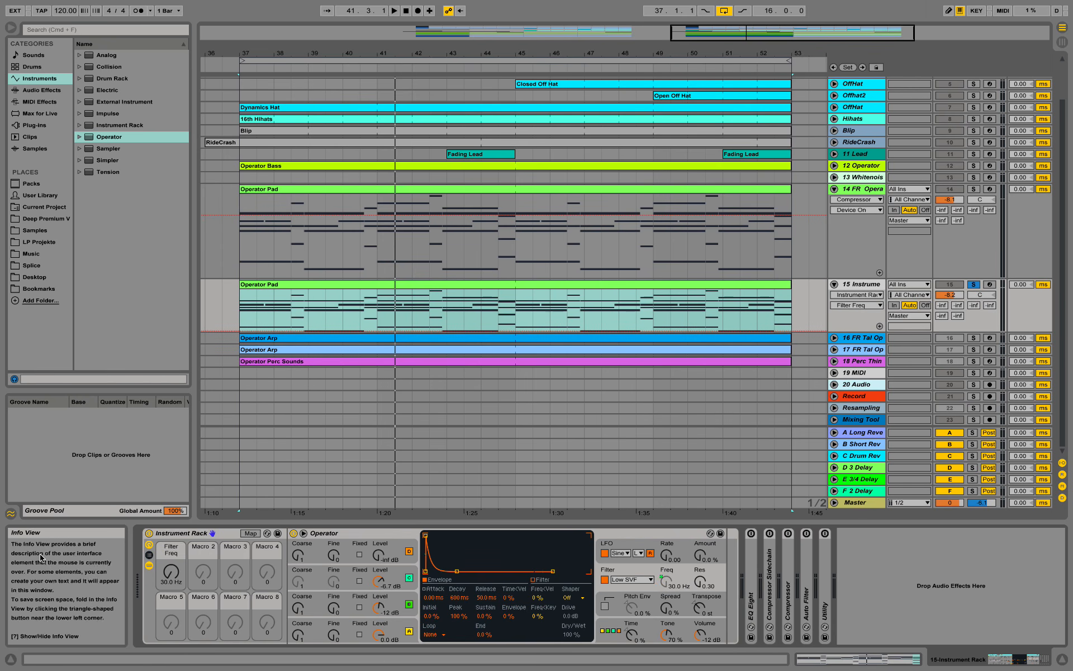
pyautogui.click(172, 579)
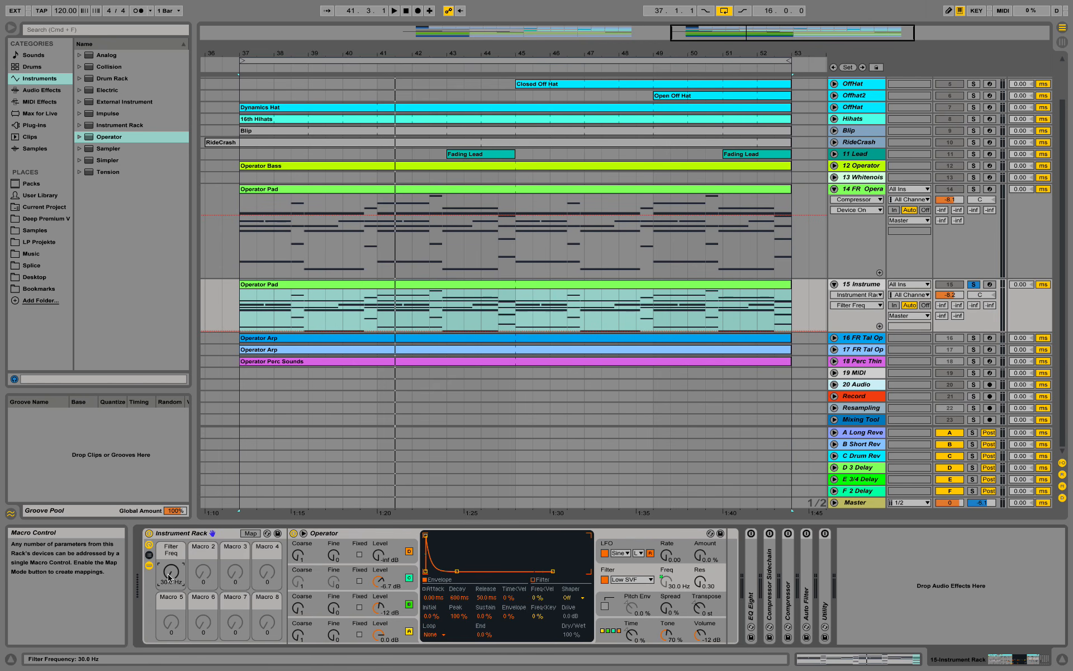
pyautogui.press('space')
pyautogui.moveTo(170, 573); pyautogui.dragTo(171, 563)
pyautogui.press('space')
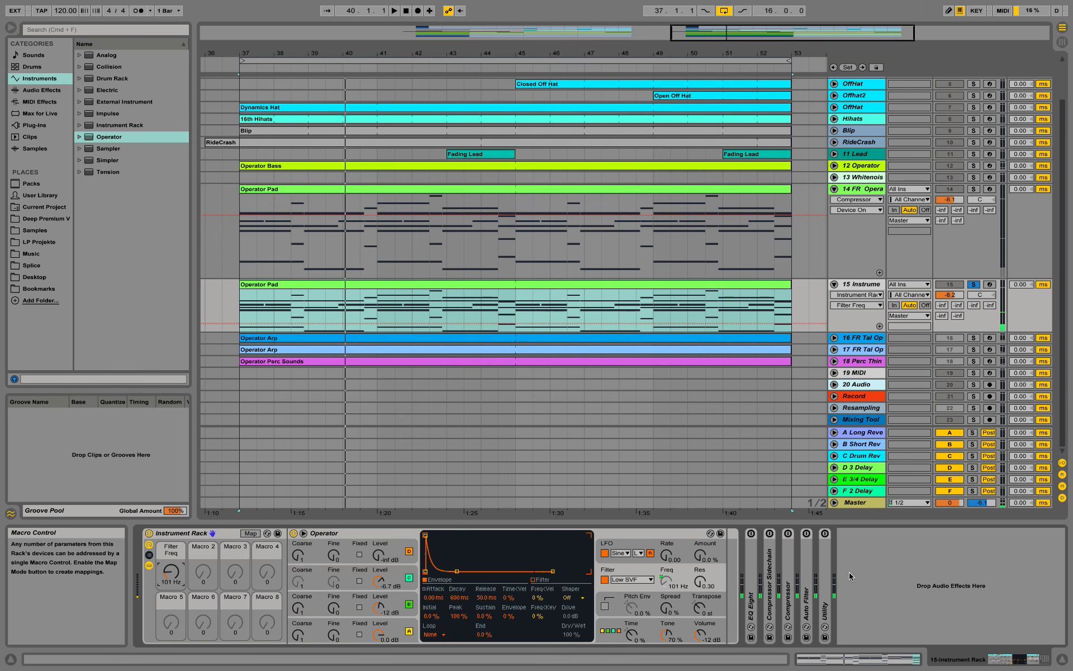
# - Move Compressor Sidechain ahead of EQ Eight, key it from the SIDECHAIN track, and select that track
pyautogui.doubleClick(771, 565)
pyautogui.moveTo(830, 535); pyautogui.dragTo(727, 552)
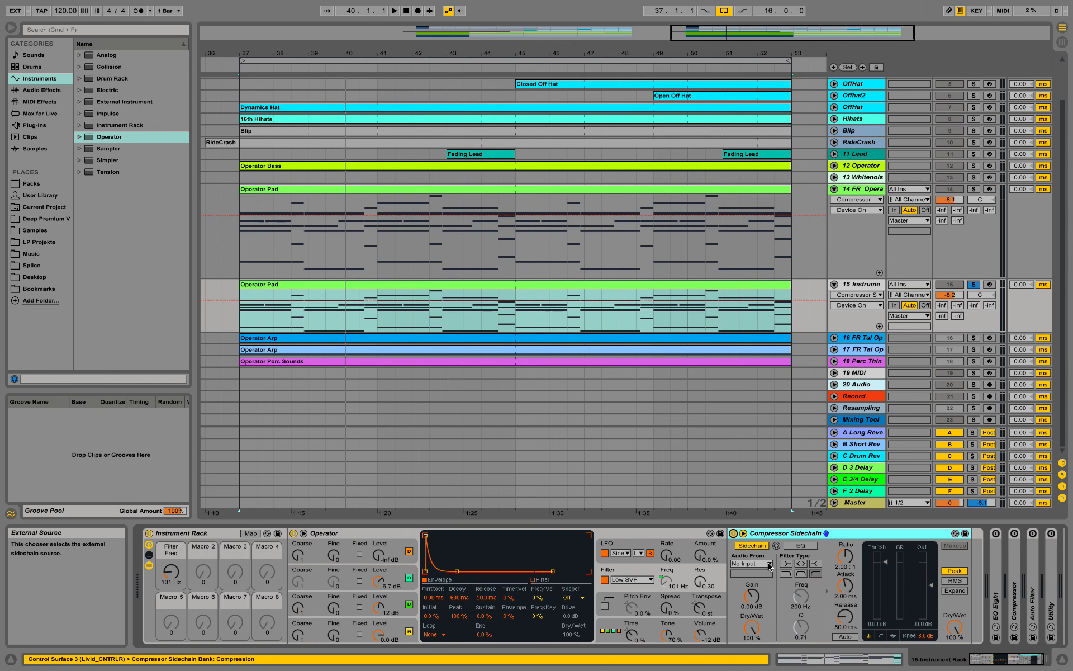
pyautogui.click(751, 563)
pyautogui.click(763, 275)
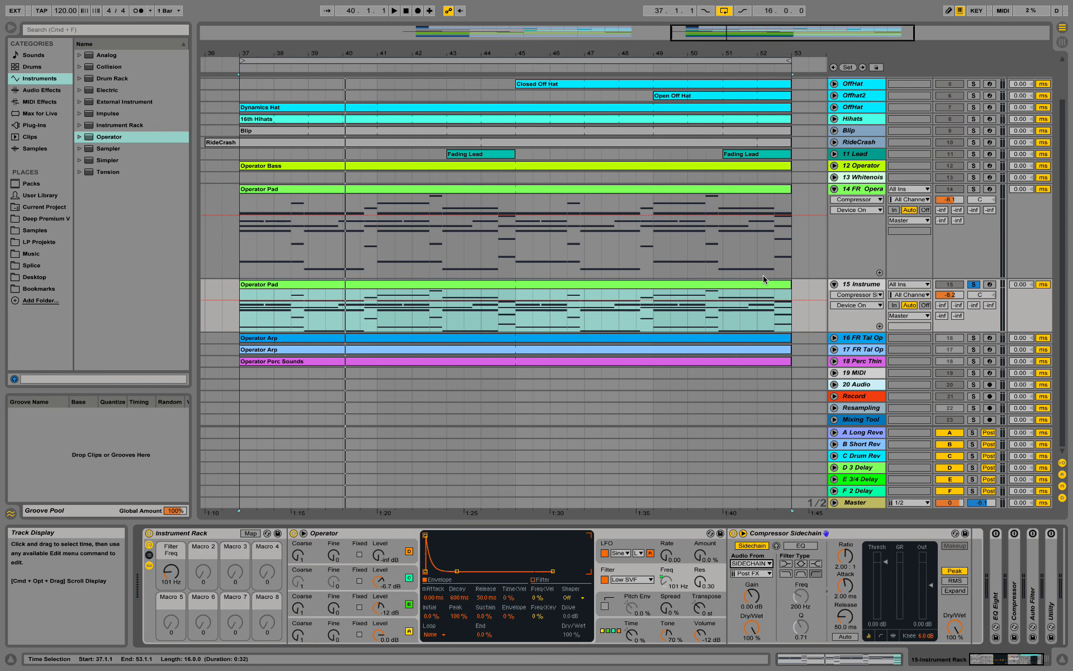
pyautogui.scroll(2, 841, 84)
pyautogui.click(847, 84)
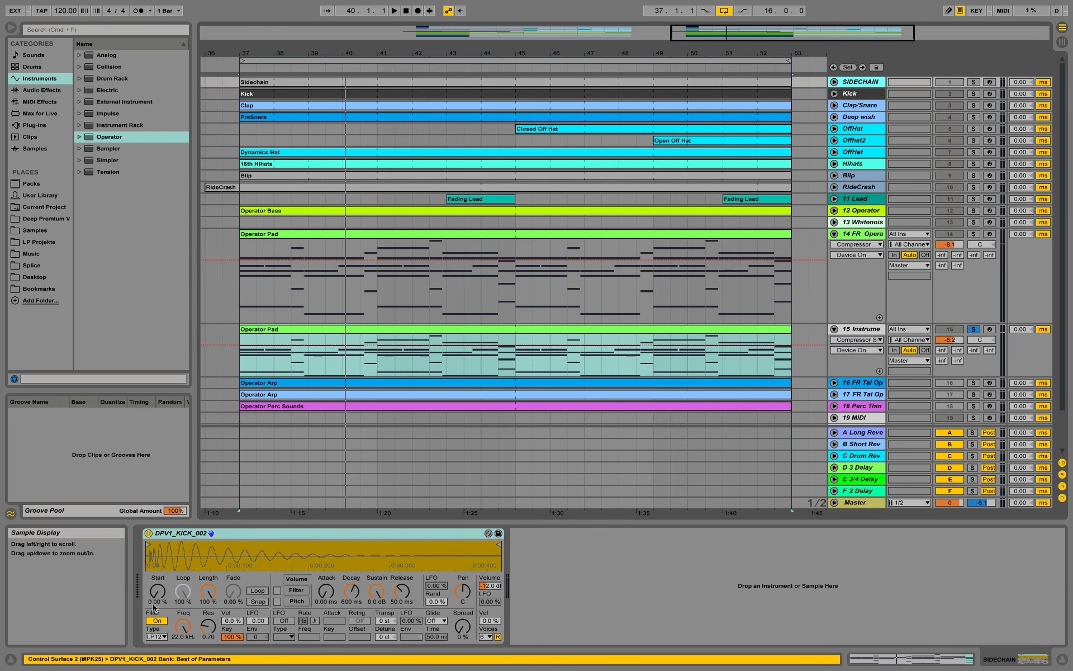
# - Review the Sidechain clip's four C3 notes, unsolo track 15 and reselect it
pyautogui.click(834, 82)
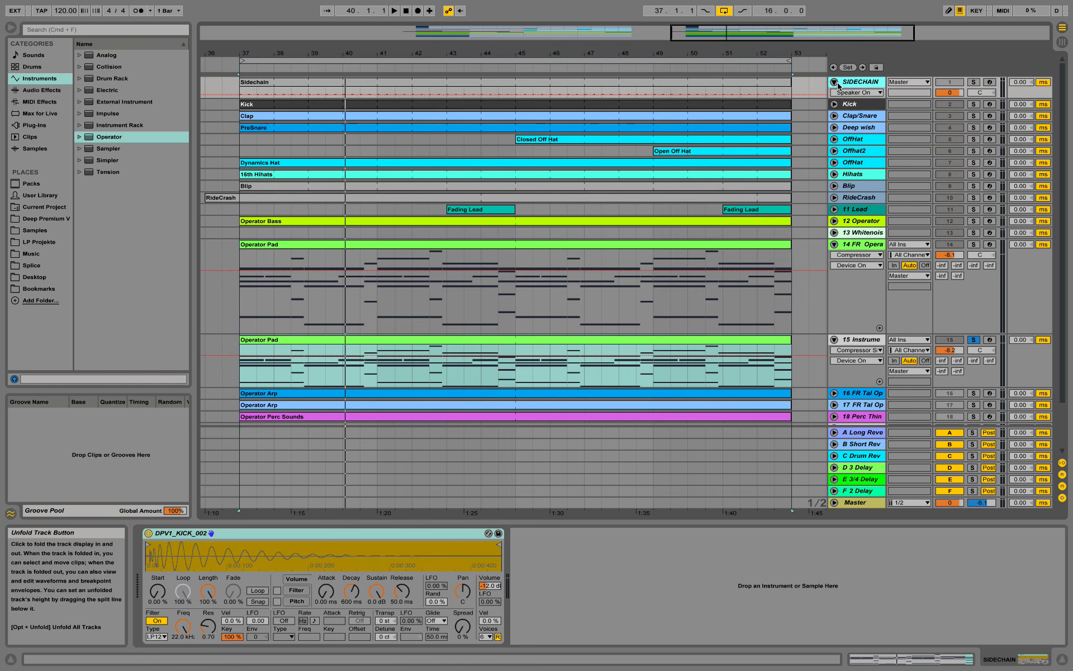
pyautogui.doubleClick(739, 82)
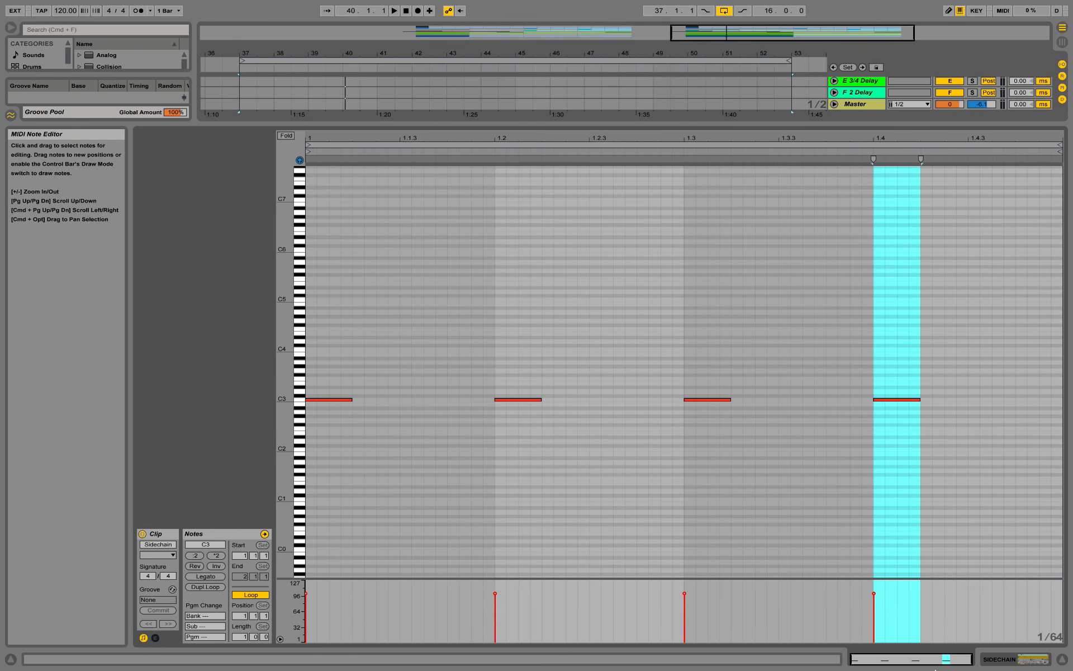
pyautogui.click(1005, 660)
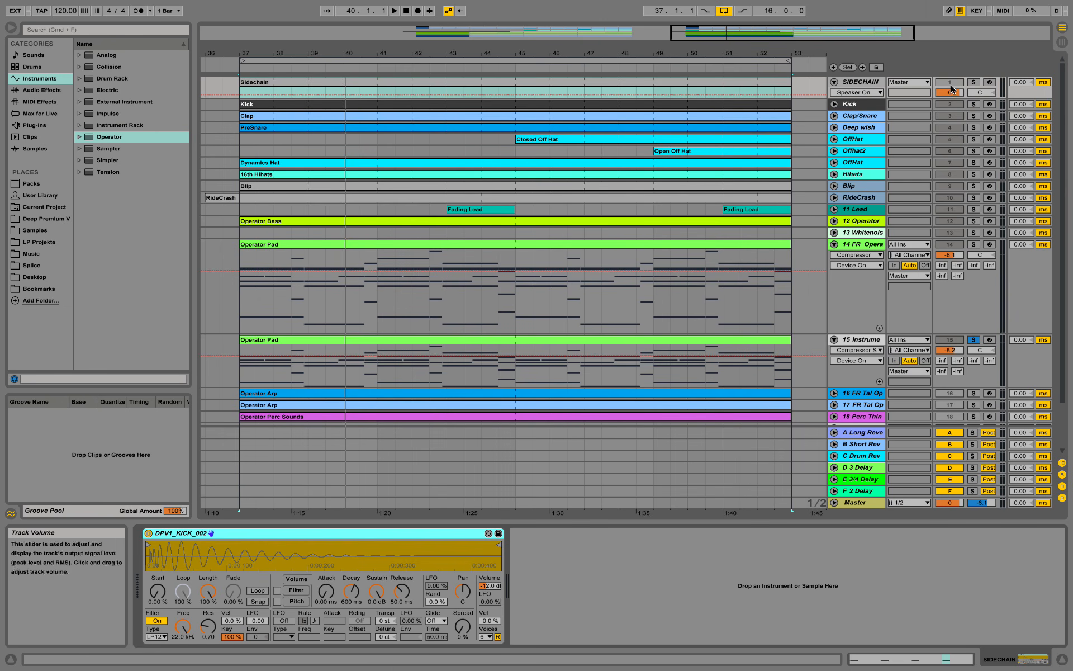
pyautogui.click(973, 339)
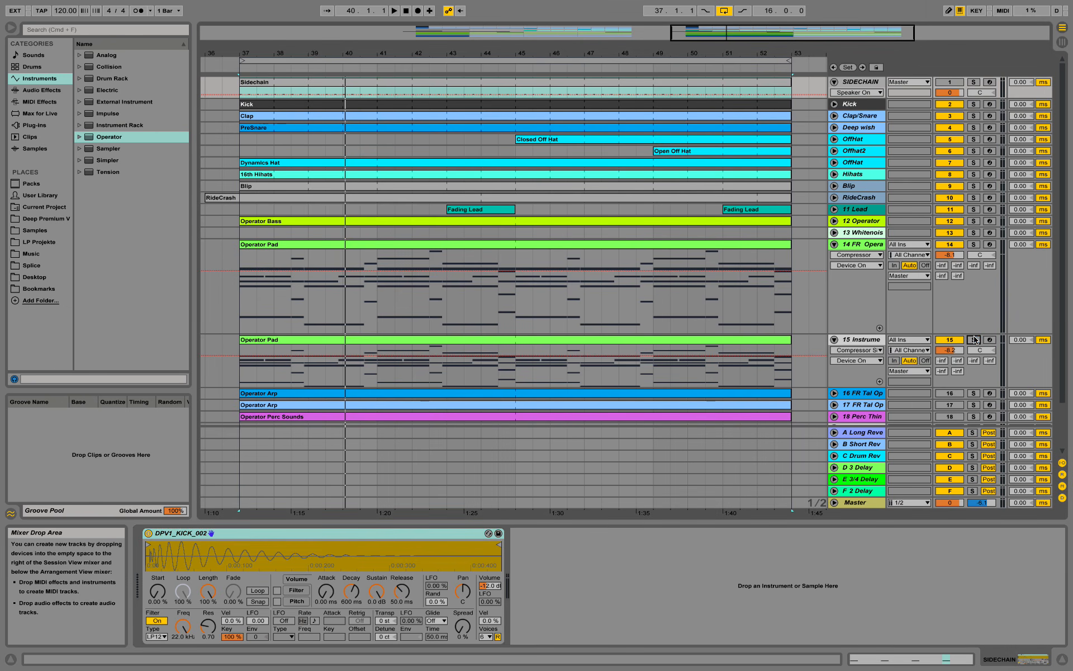
pyautogui.scroll(-3, 877, 372)
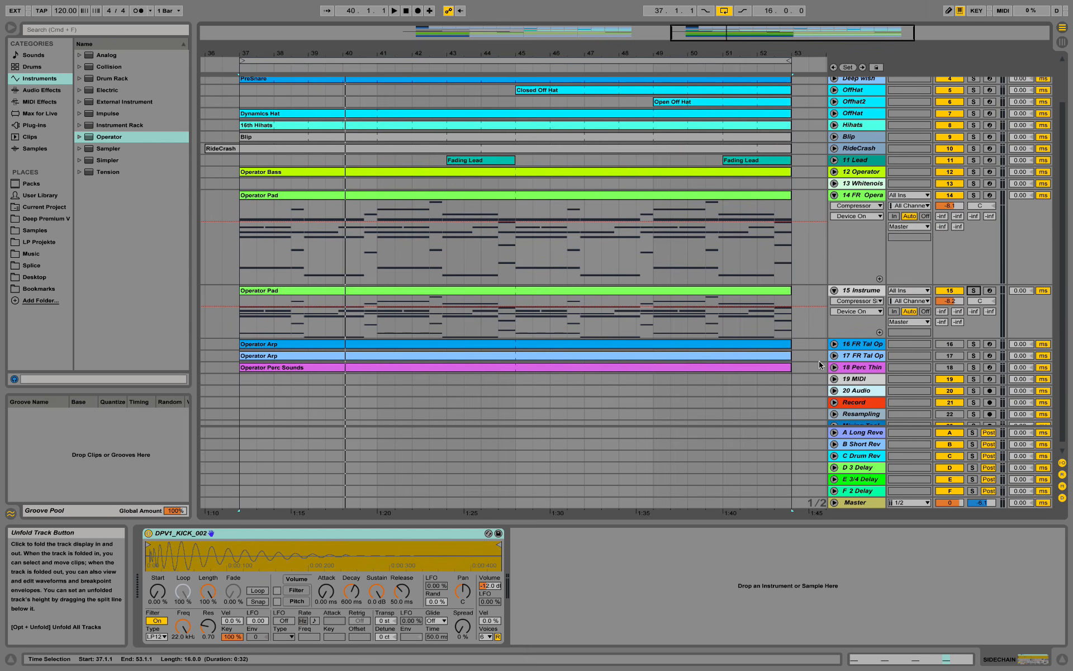
pyautogui.click(868, 296)
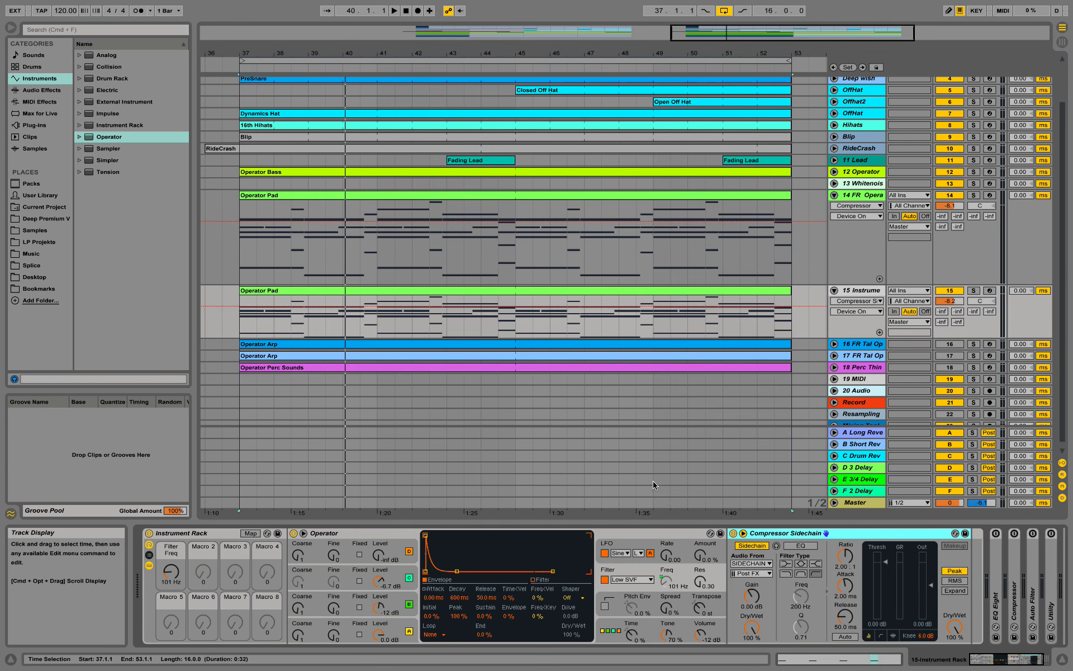
# - Raise the compressor ratio to 4.27:1 and map its Threshold to Macro 2
pyautogui.click(845, 556)
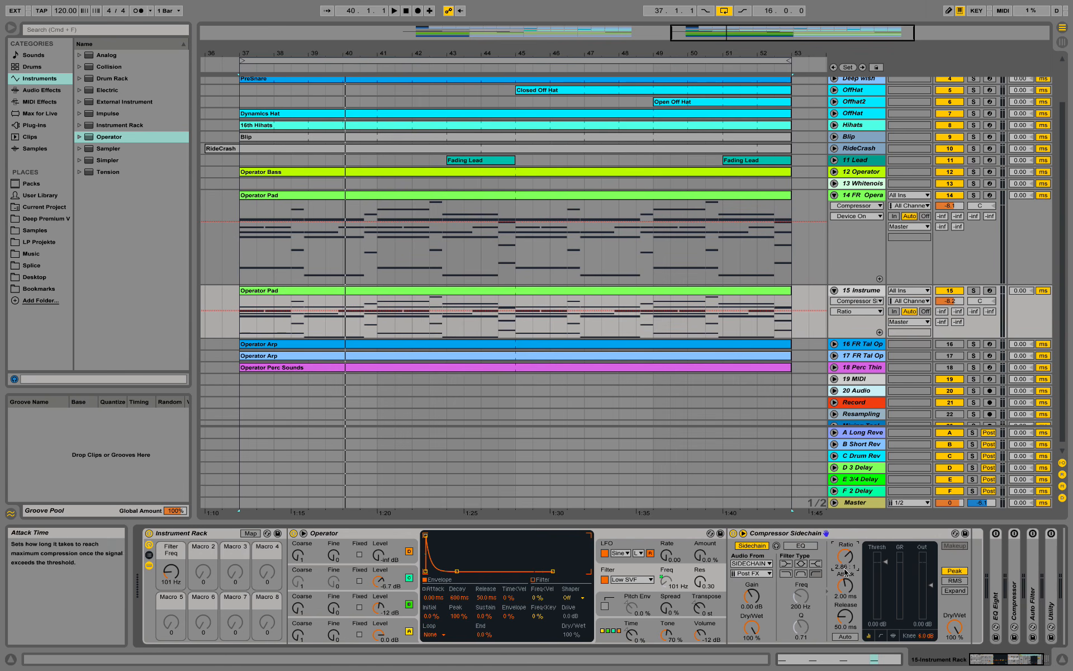
pyautogui.moveTo(845, 556); pyautogui.dragTo(846, 532)
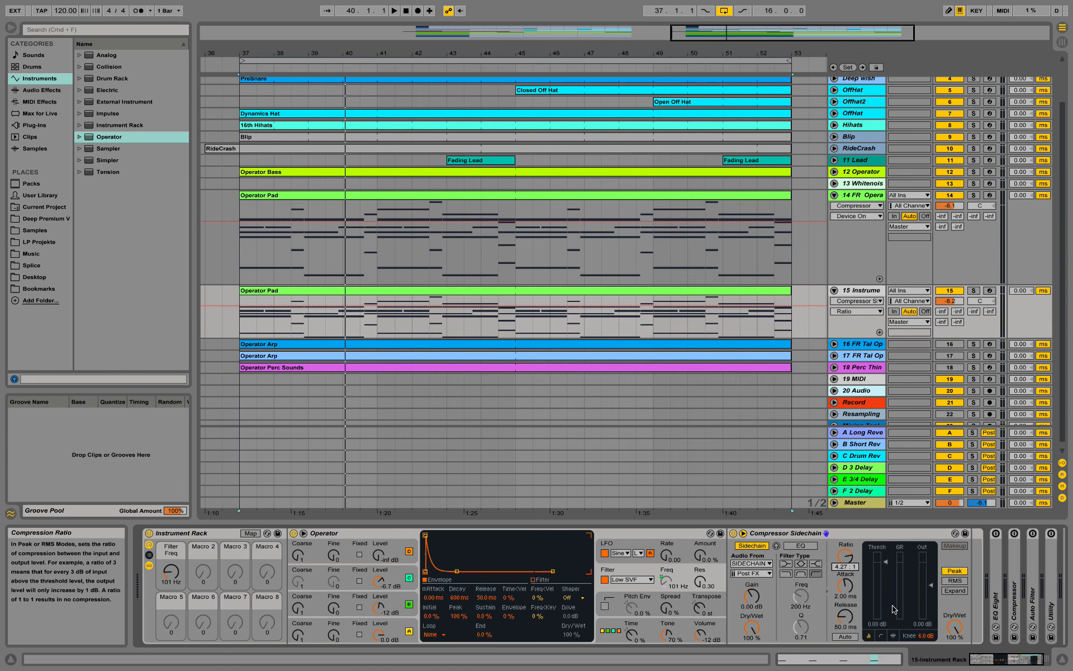
pyautogui.click(884, 566)
pyautogui.rightClick(885, 566)
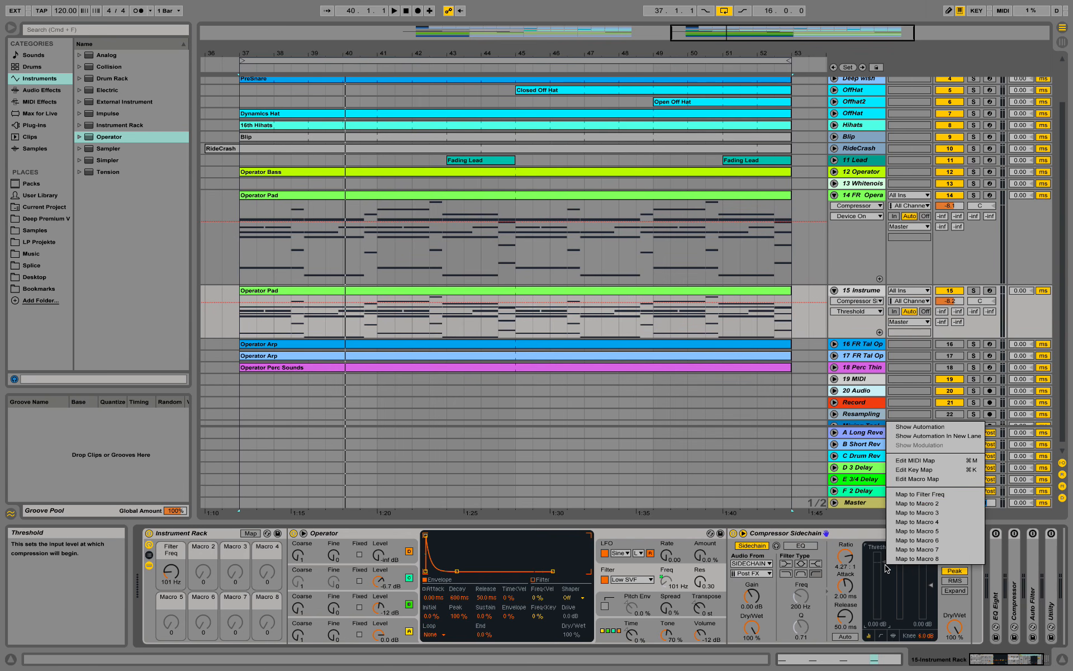
pyautogui.click(946, 505)
# - Rename Macro 2 to 'Sidechain'
pyautogui.rightClick(204, 549)
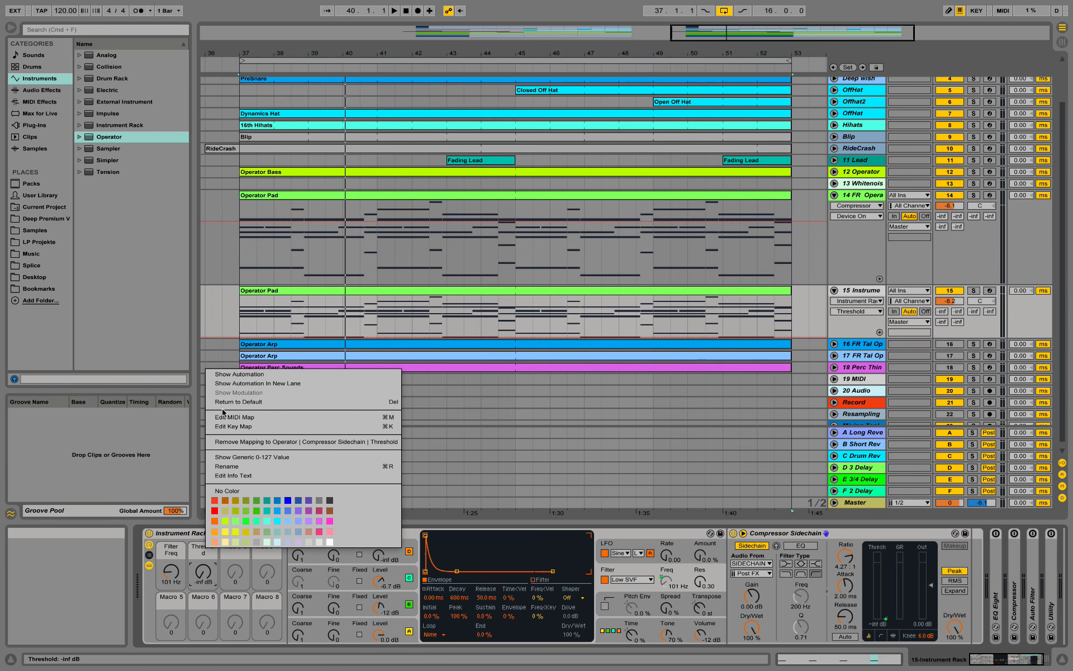
pyautogui.click(243, 468)
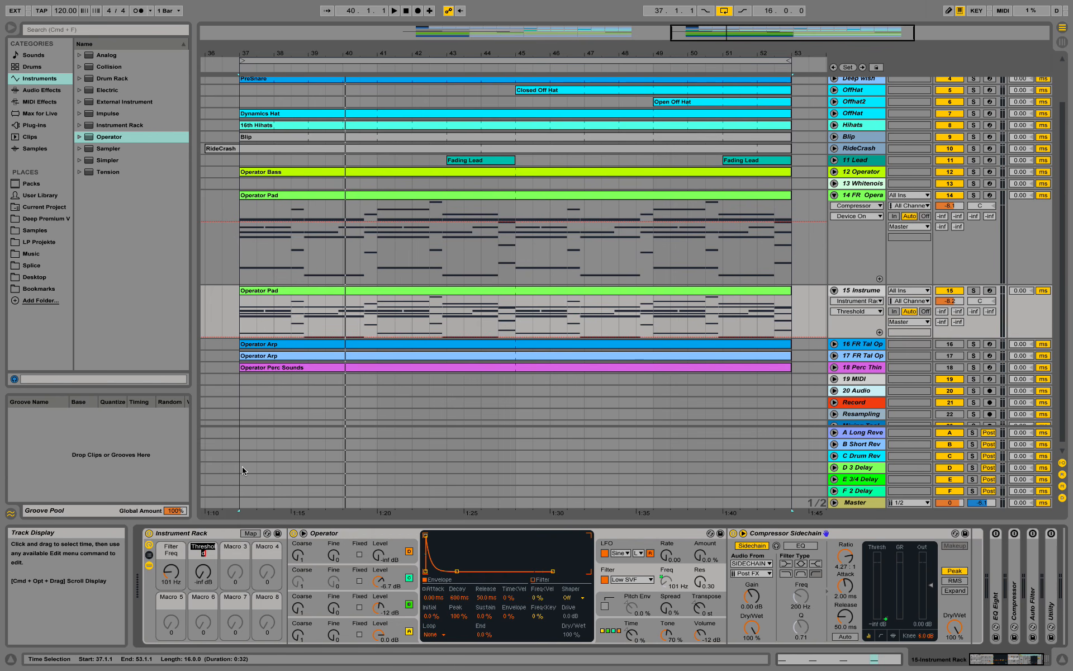
pyautogui.write('Sidechain')
pyautogui.press('Return')
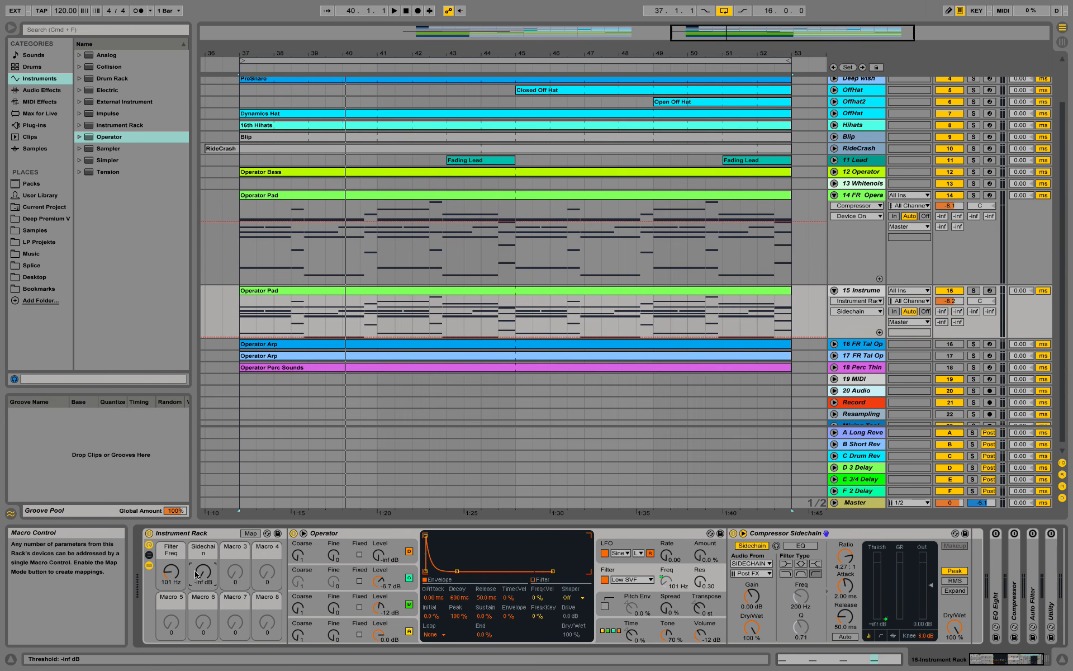
# - Play the soloed pad from bar 37 while sweeping the Sidechain and Filter Freq macros, then stop
pyautogui.moveTo(209, 578); pyautogui.dragTo(209, 556)
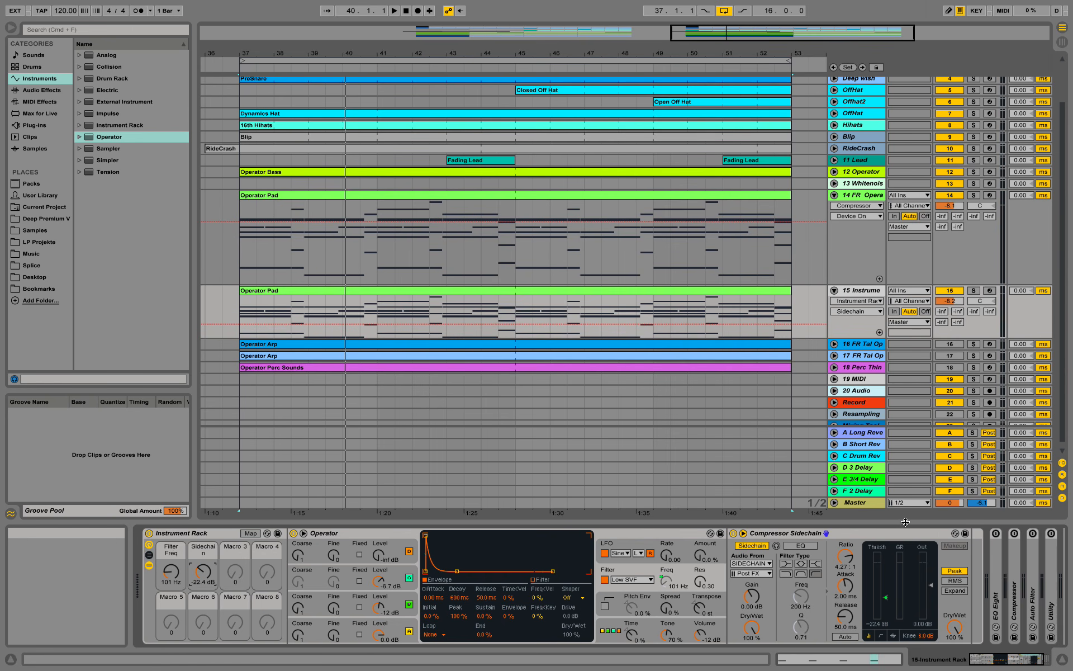
pyautogui.press('space')
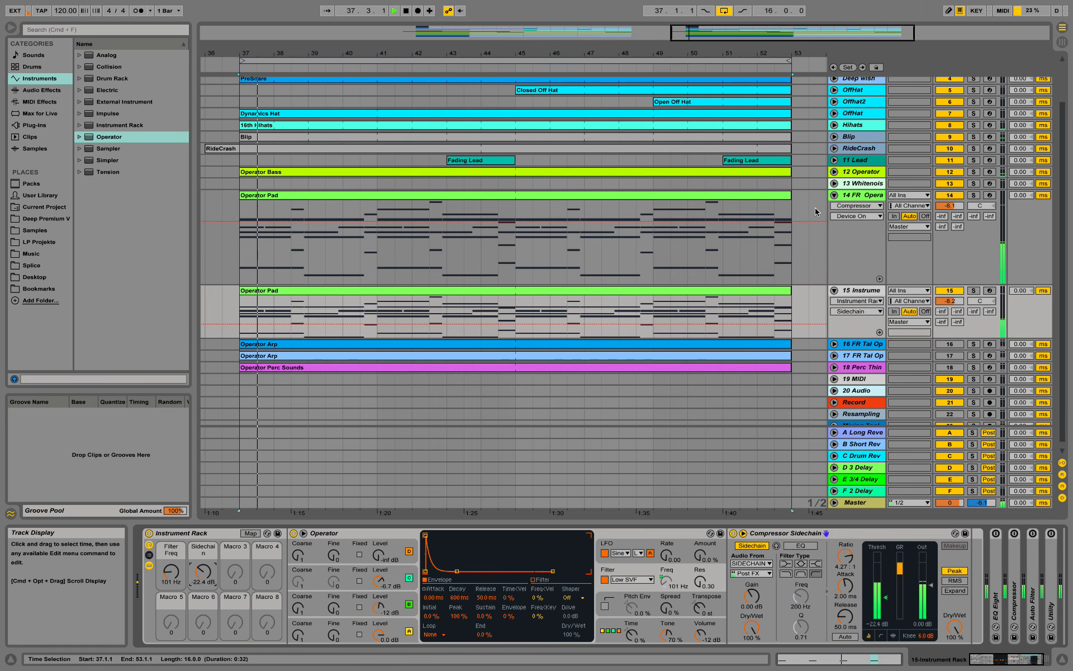
pyautogui.click(973, 290)
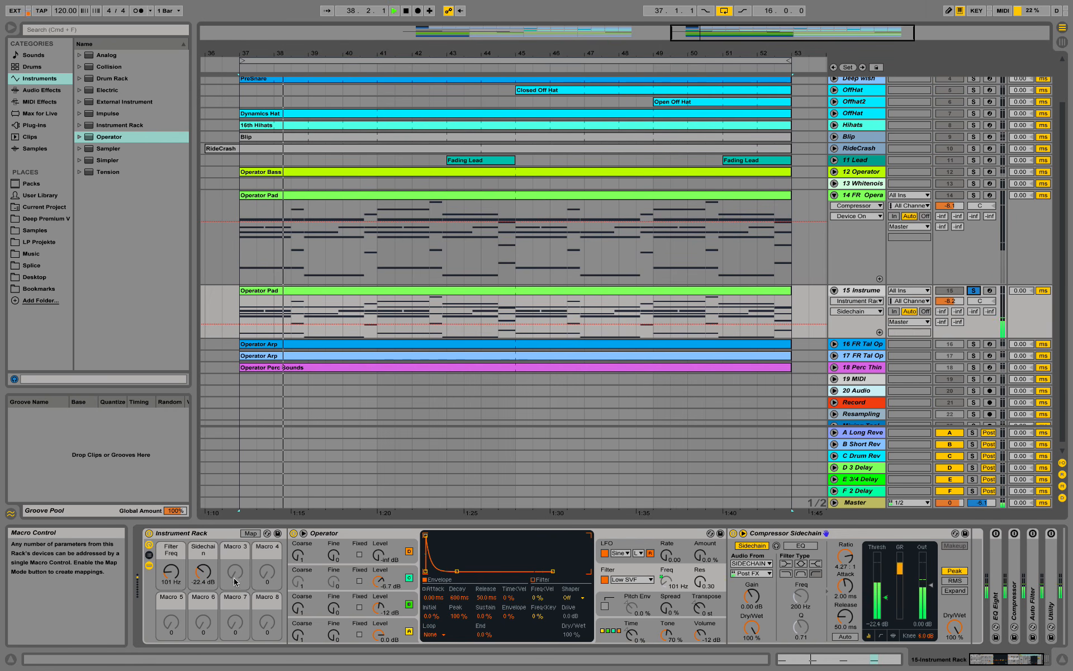
pyautogui.moveTo(203, 571); pyautogui.dragTo(203, 615)
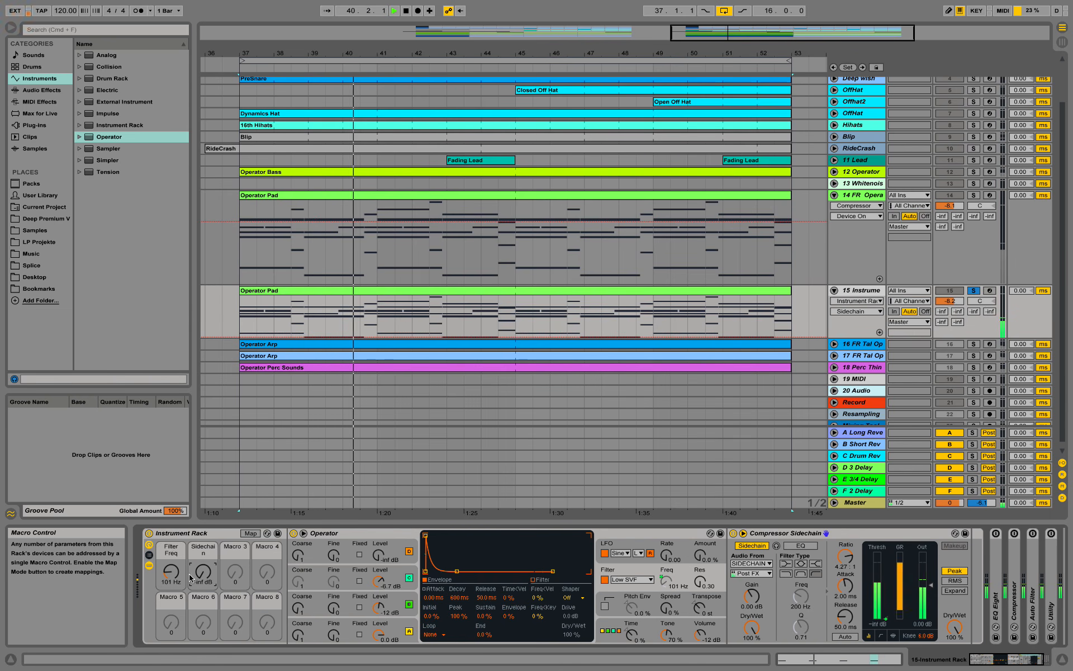
pyautogui.moveTo(171, 570); pyautogui.dragTo(203, 572)
pyautogui.press('space')
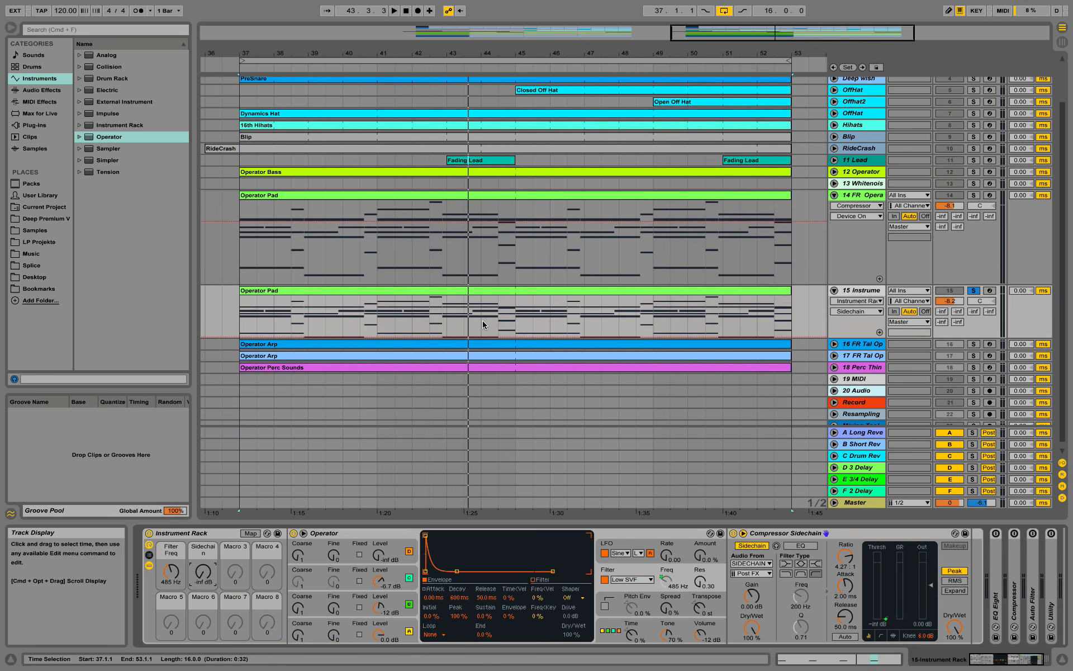
# - Insert a Compressor from Audio Effects after Compressor Sidechain and set its ratio to 5.48:1
pyautogui.click(43, 91)
pyautogui.click(45, 80)
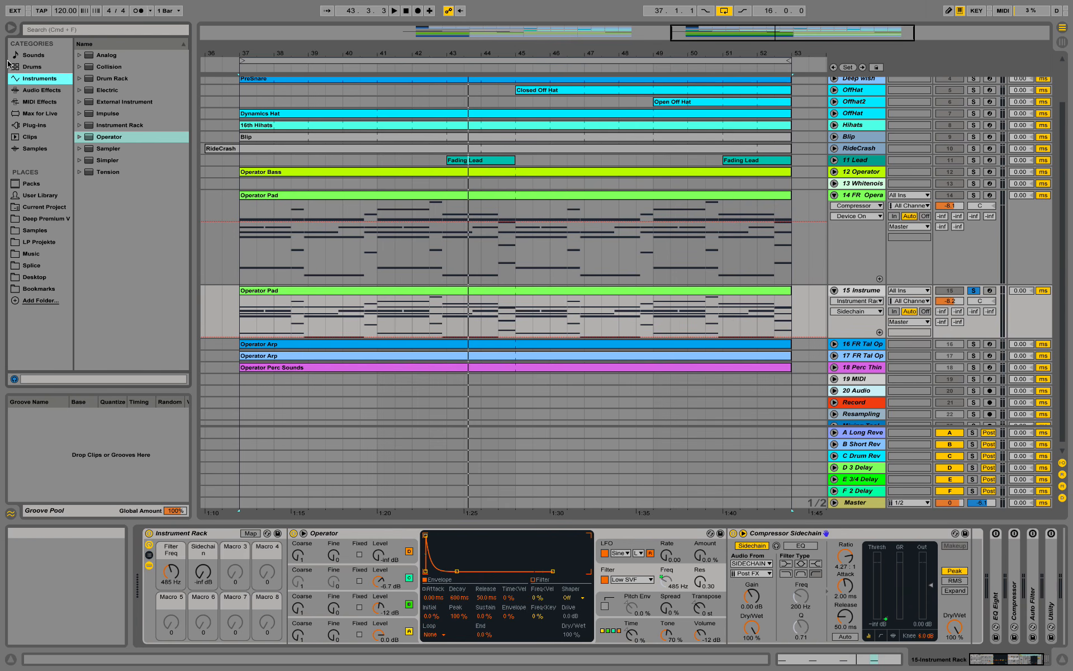
pyautogui.click(42, 90)
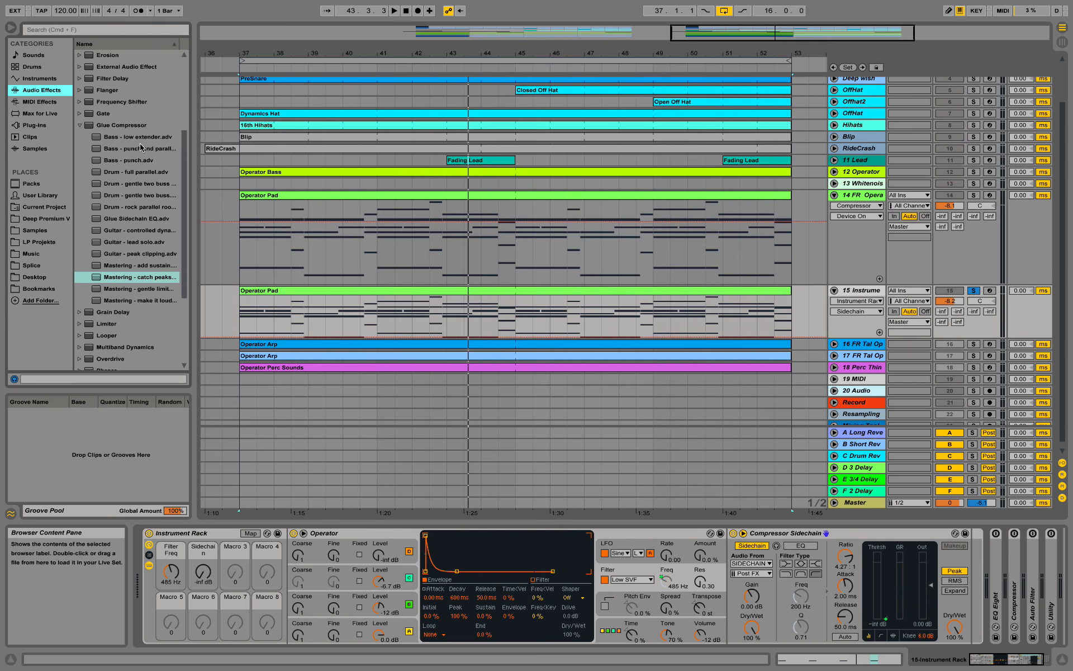
pyautogui.click(90, 126)
pyautogui.scroll(3, 139, 176)
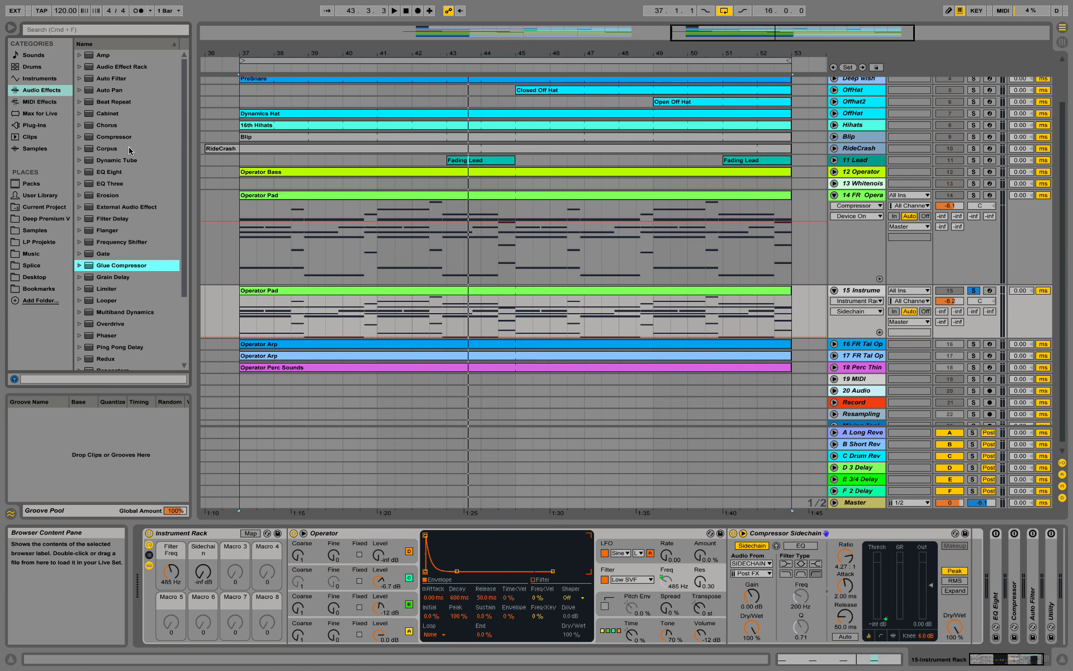
pyautogui.moveTo(123, 141); pyautogui.dragTo(973, 592)
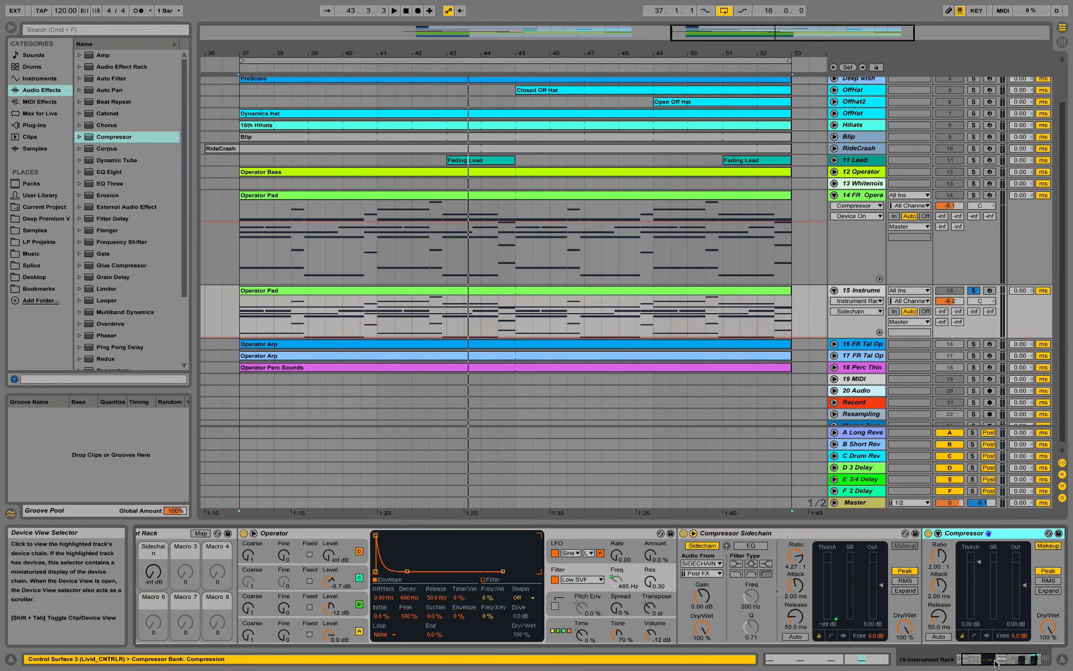
pyautogui.moveTo(963, 660); pyautogui.dragTo(975, 660)
pyautogui.moveTo(794, 556); pyautogui.dragTo(838, 596)
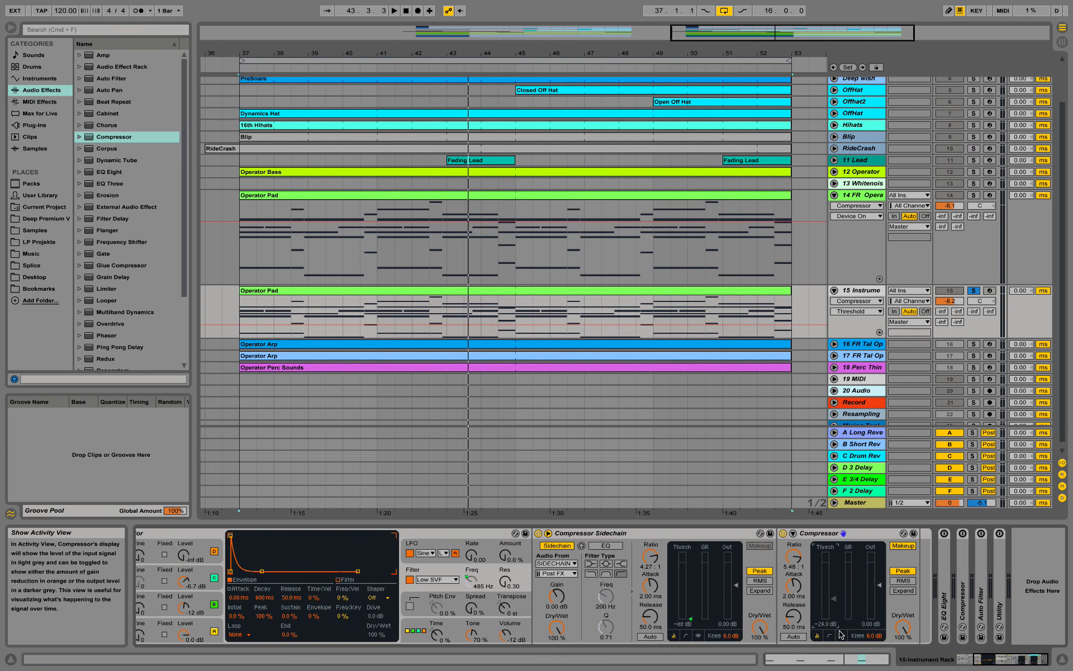
# - Enable the compressor's activity view, fold Compressor Sidechain, and sweep Filter Freq to 278 Hz during playback
pyautogui.click(841, 635)
pyautogui.press('space')
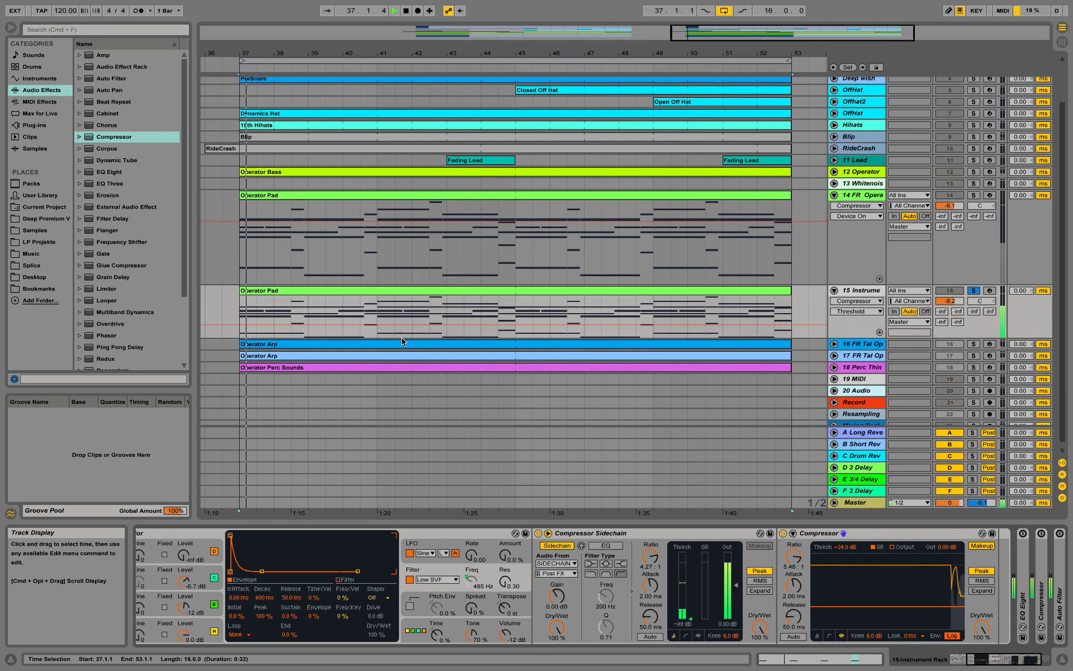
pyautogui.doubleClick(656, 533)
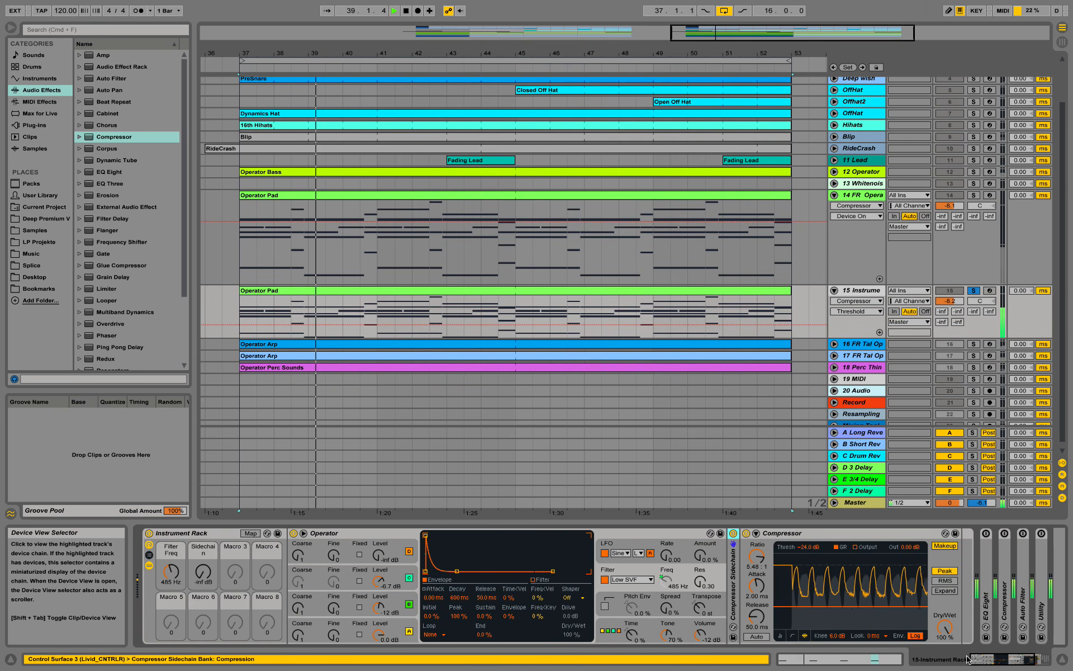
pyautogui.click(982, 661)
pyautogui.moveTo(171, 571)
pyautogui.mouseDown()
pyautogui.moveTo(171, 532)
pyautogui.moveTo(171, 570)
pyautogui.mouseUp()
pyautogui.press('space')
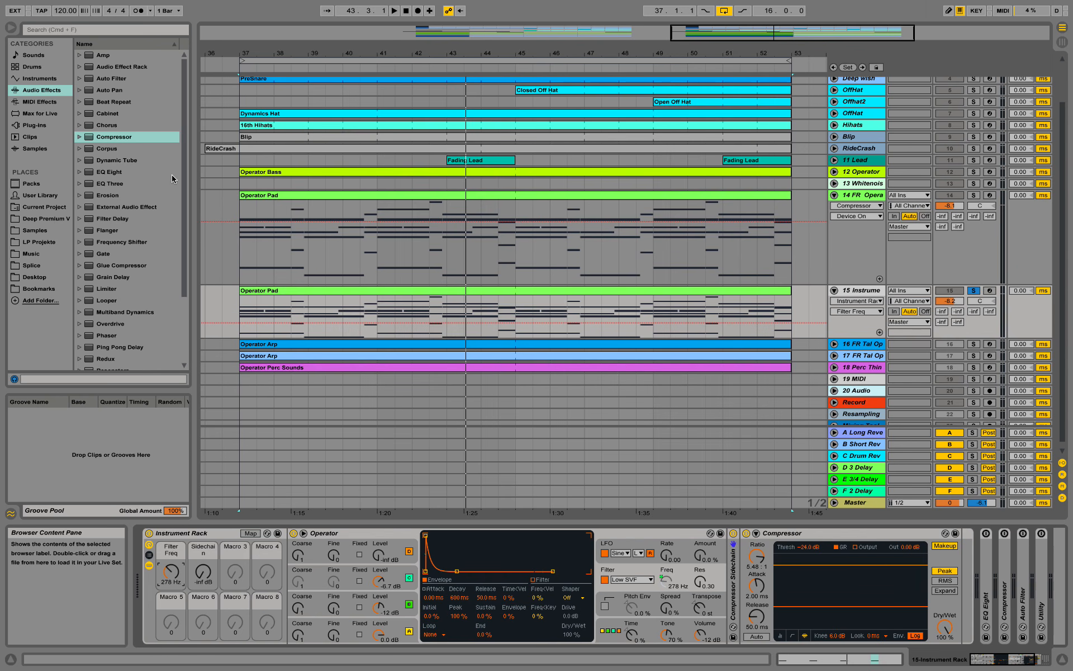
# - Add a Chorus after the Compressor and map its Dry/Wet to Macro 3
pyautogui.click(109, 125)
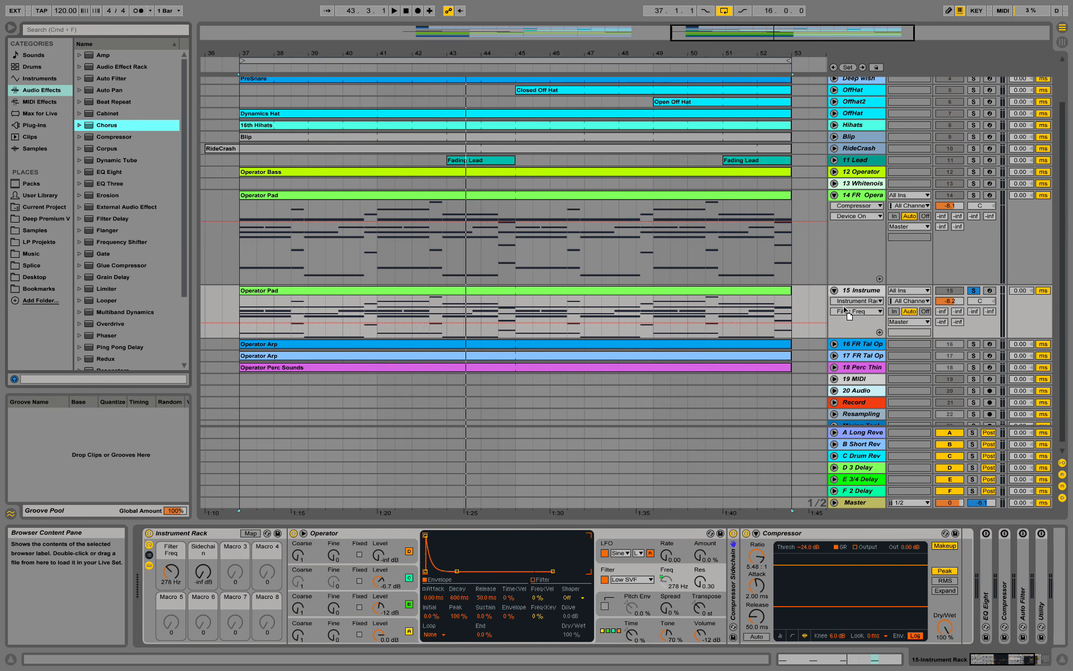
pyautogui.moveTo(844, 308); pyautogui.dragTo(987, 549)
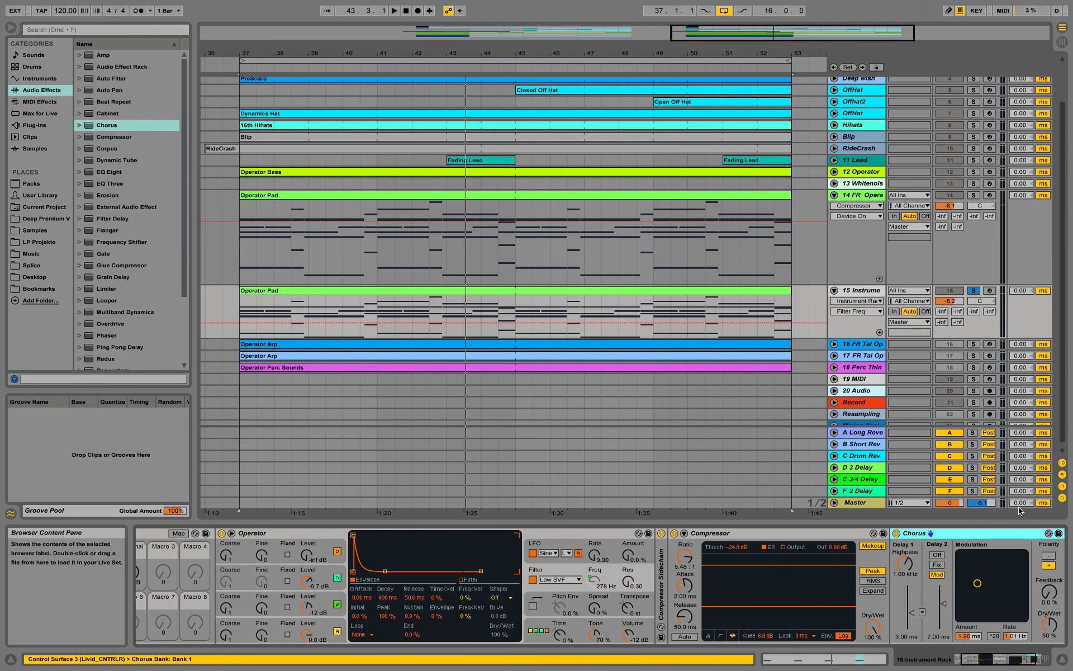
pyautogui.rightClick(1049, 631)
pyautogui.click(1007, 582)
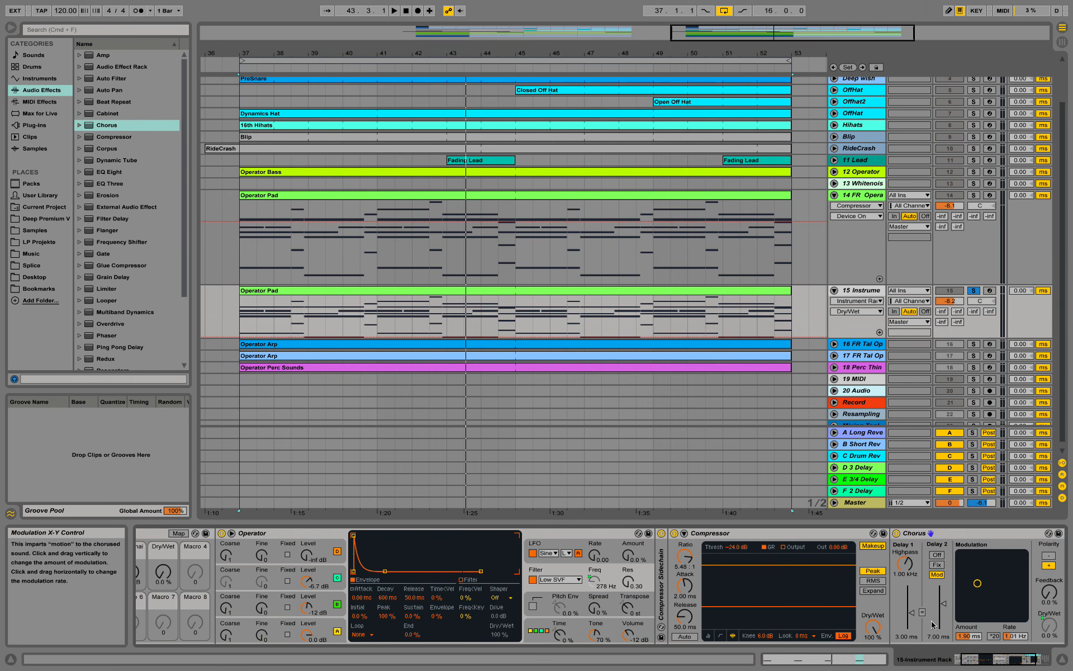
# - Rename Macro 3 to 'Chorus'
pyautogui.moveTo(998, 660); pyautogui.dragTo(928, 662)
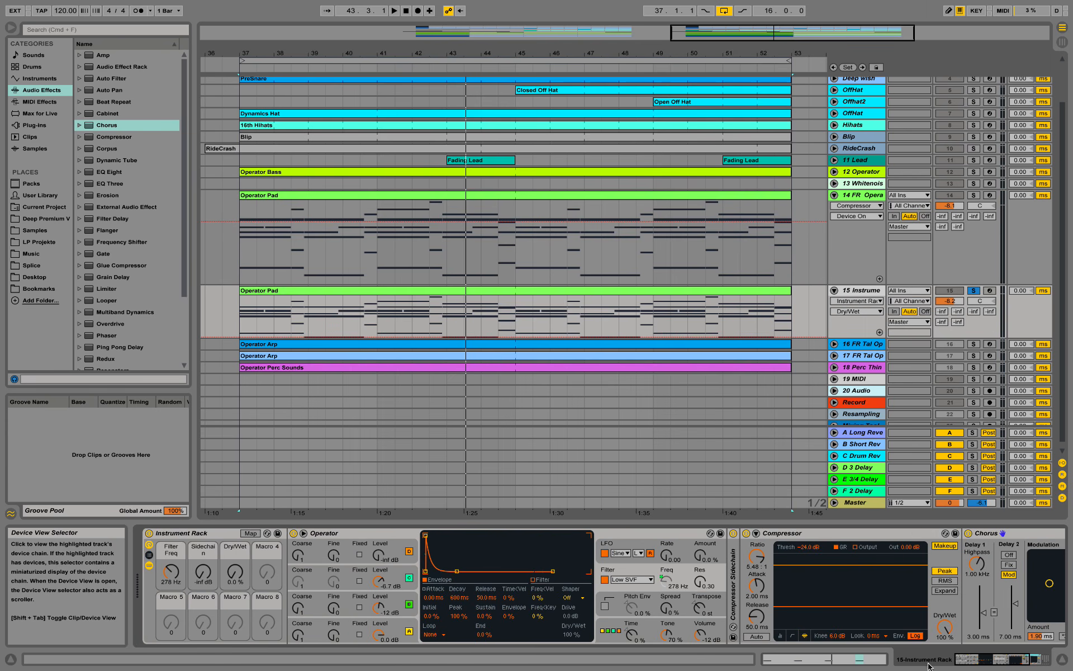
pyautogui.rightClick(236, 554)
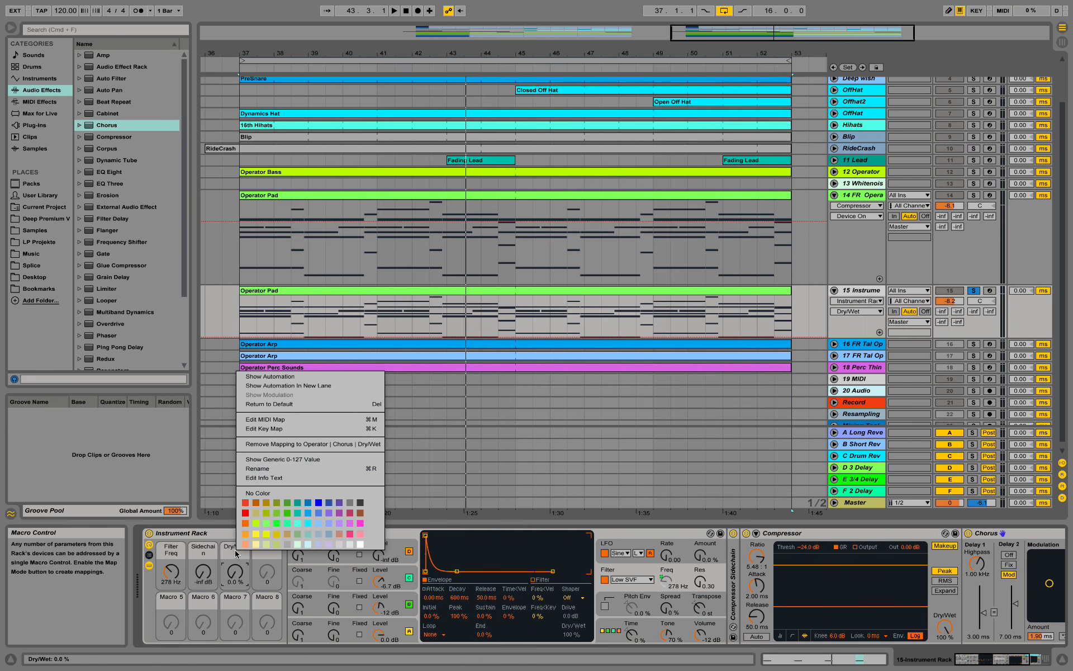
pyautogui.click(277, 470)
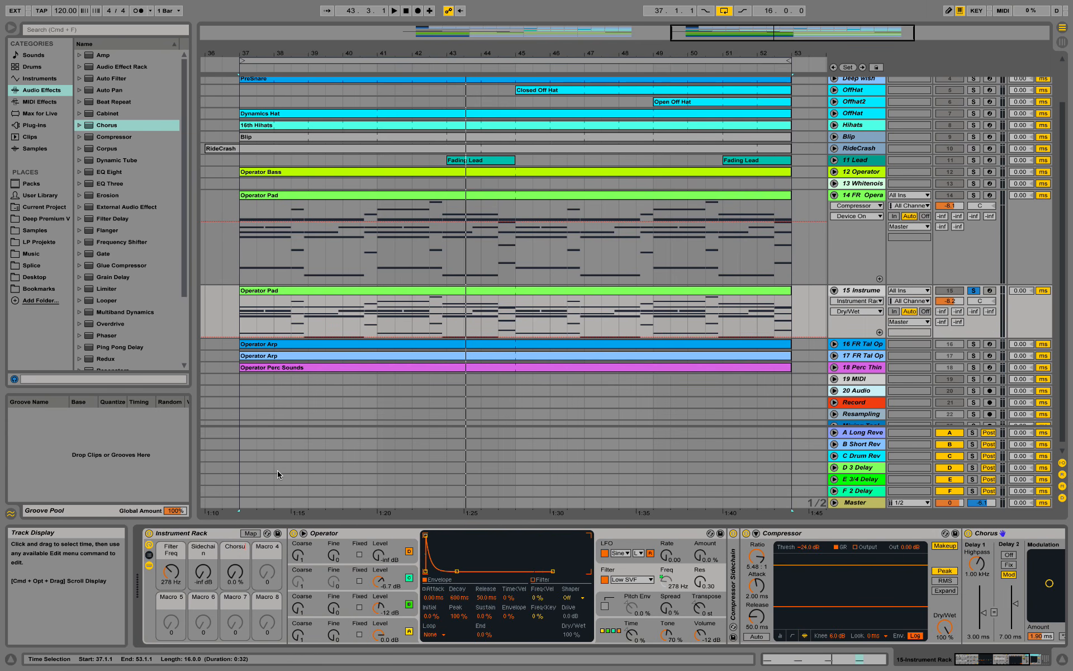
pyautogui.write('Chorus')
pyautogui.press('Return')
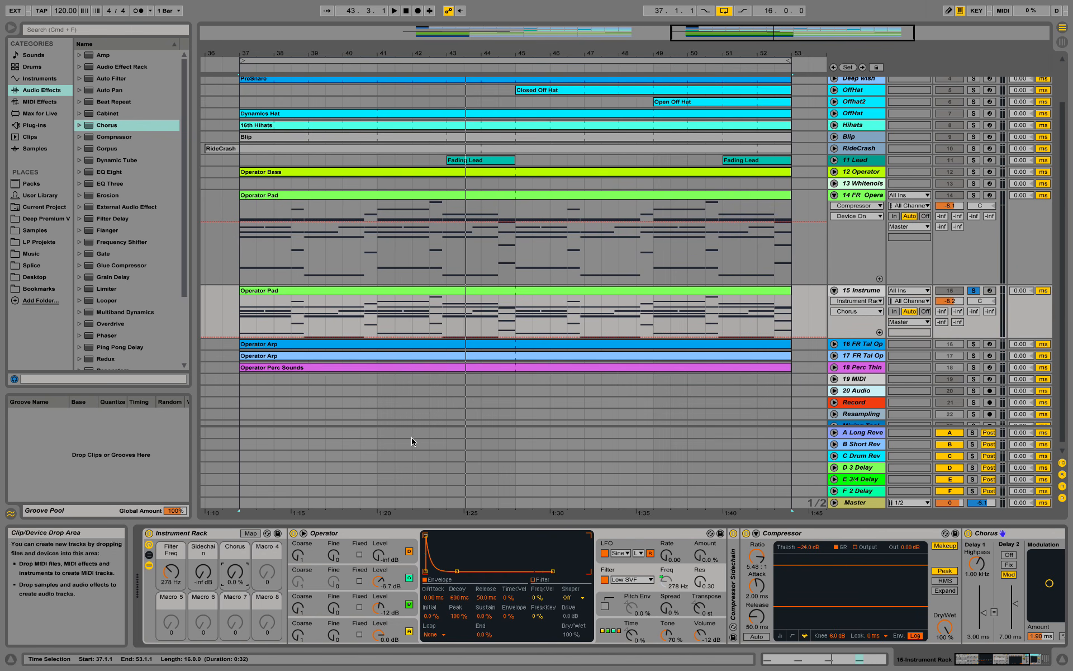
# - Play the pad from bar 37 while riding the Chorus and Filter Freq macros up and down
pyautogui.press('space')
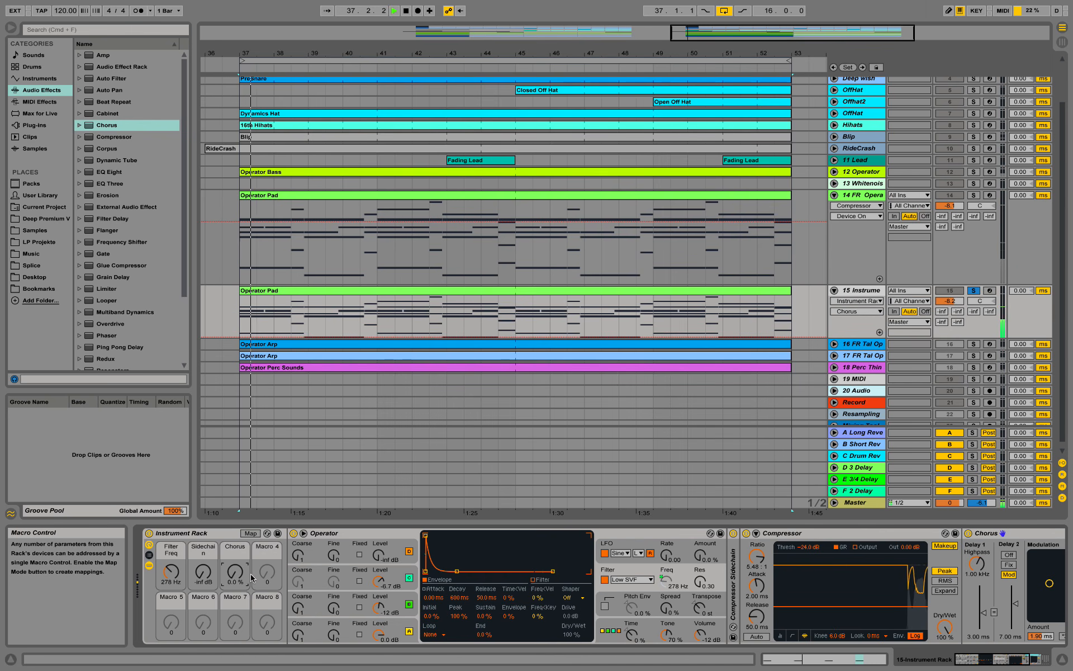
pyautogui.moveTo(234, 571); pyautogui.dragTo(235, 522)
pyautogui.moveTo(171, 570); pyautogui.dragTo(171, 555)
pyautogui.moveTo(235, 571); pyautogui.dragTo(235, 601)
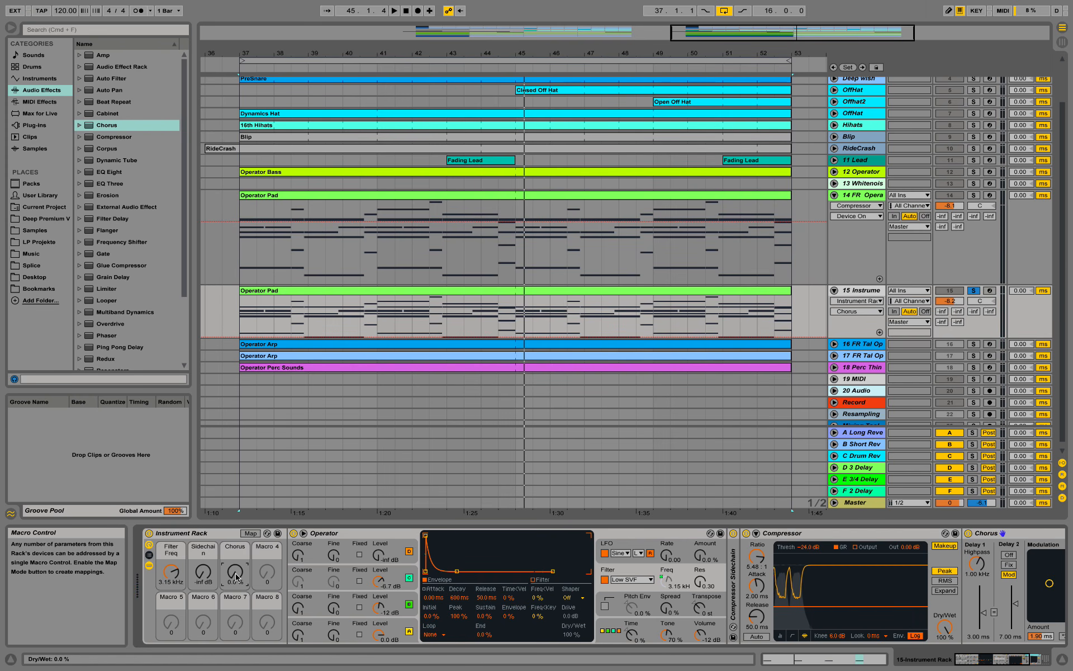
pyautogui.moveTo(236, 577); pyautogui.dragTo(236, 568)
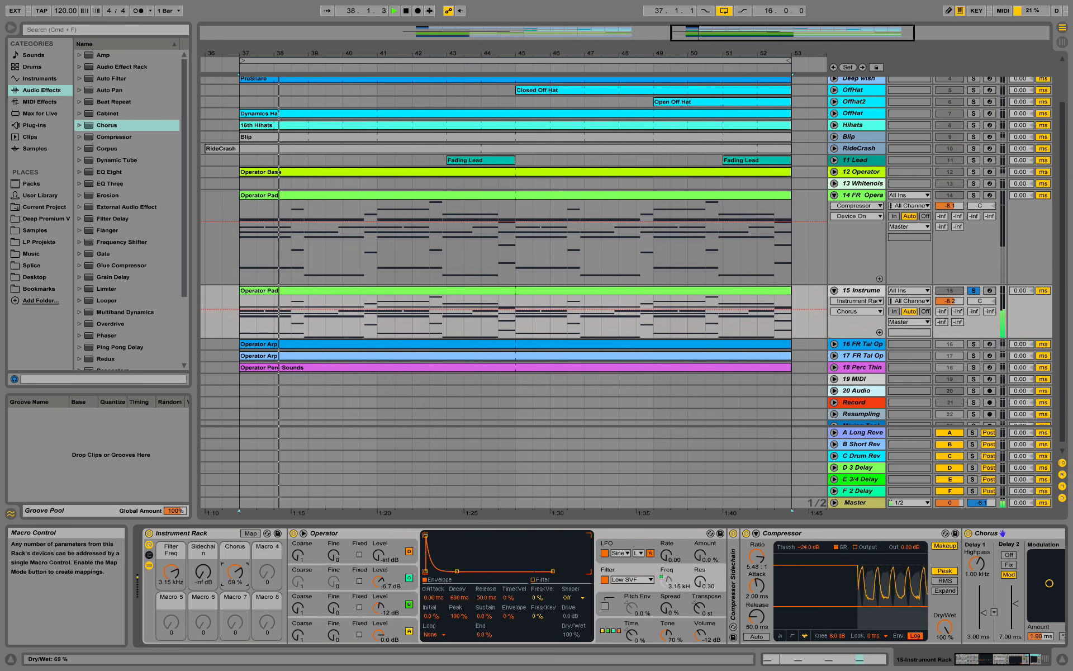
pyautogui.moveTo(230, 578); pyautogui.dragTo(230, 617)
# - Settle Chorus at 27%, stop playback, and add a Reverb after the Chorus
pyautogui.moveTo(171, 572)
pyautogui.mouseDown()
pyautogui.moveTo(171, 596)
pyautogui.moveTo(171, 570)
pyautogui.moveTo(171, 587)
pyautogui.mouseUp()
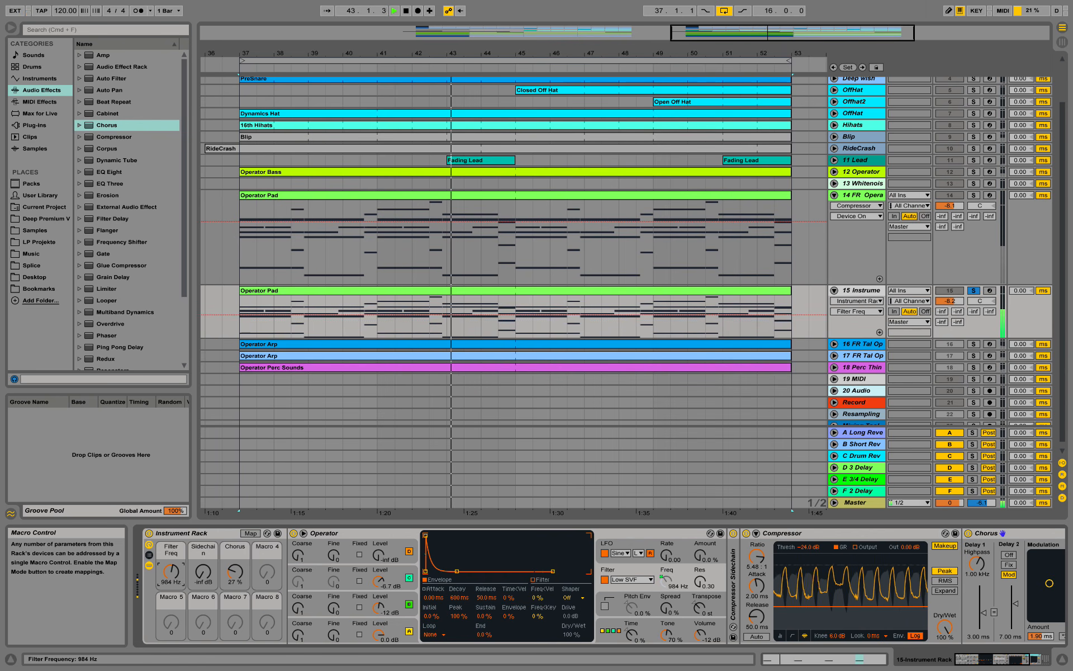
pyautogui.press('space')
pyautogui.moveTo(997, 660); pyautogui.dragTo(1020, 659)
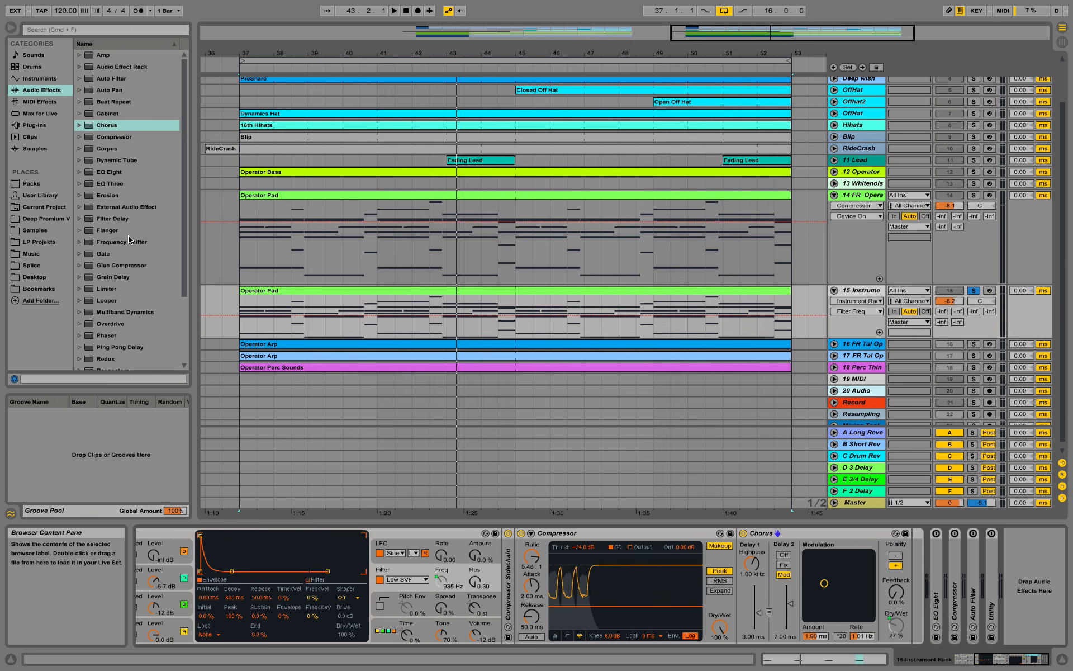
pyautogui.scroll(-4, 131, 255)
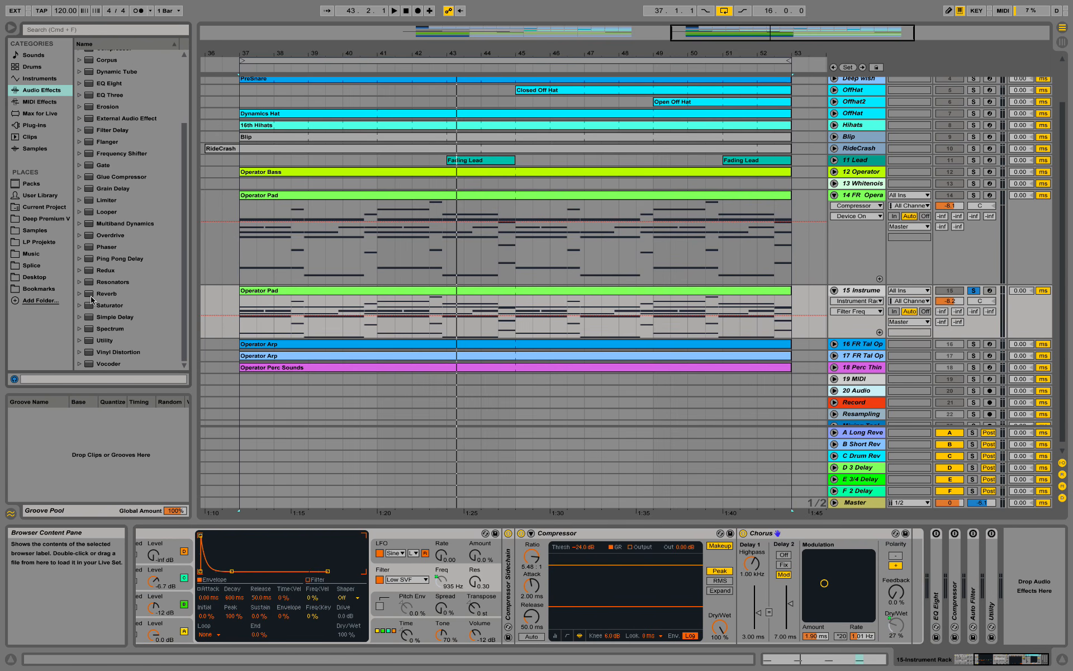
pyautogui.click(96, 298)
pyautogui.press('Right')
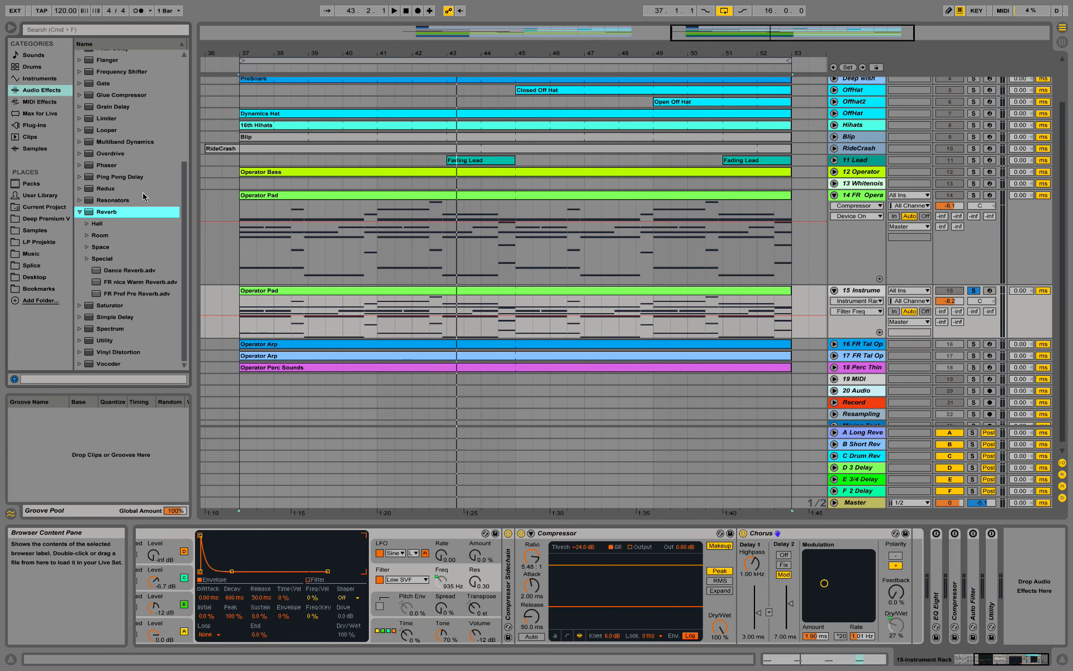
pyautogui.moveTo(801, 426); pyautogui.dragTo(909, 555)
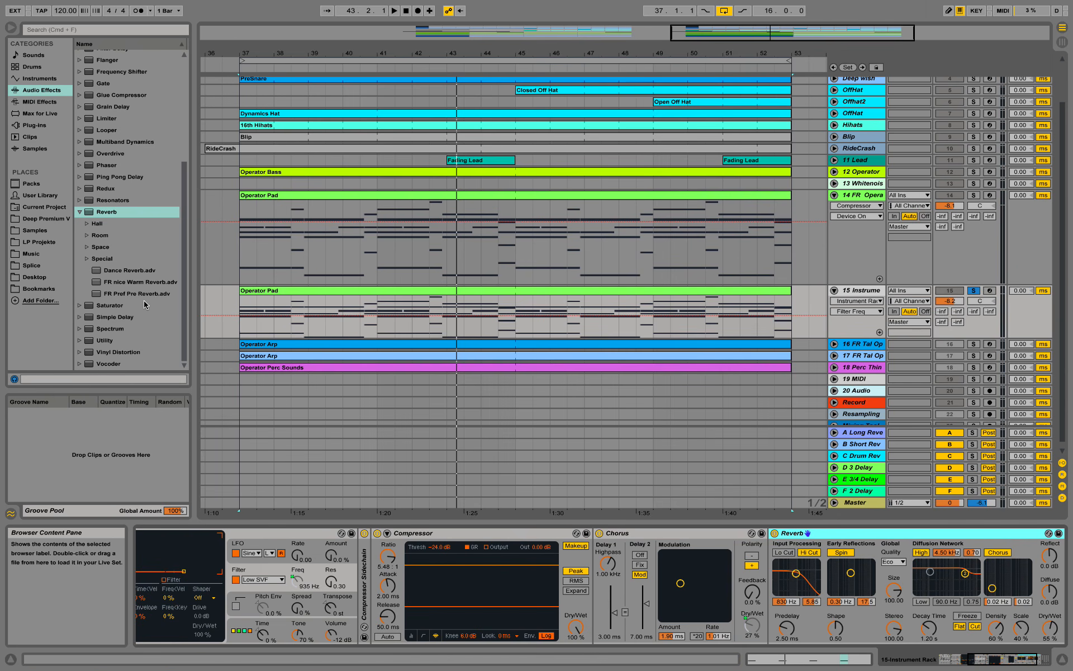
# - Load the FR Pref Pre Reverb preset onto the new Reverb
pyautogui.click(127, 297)
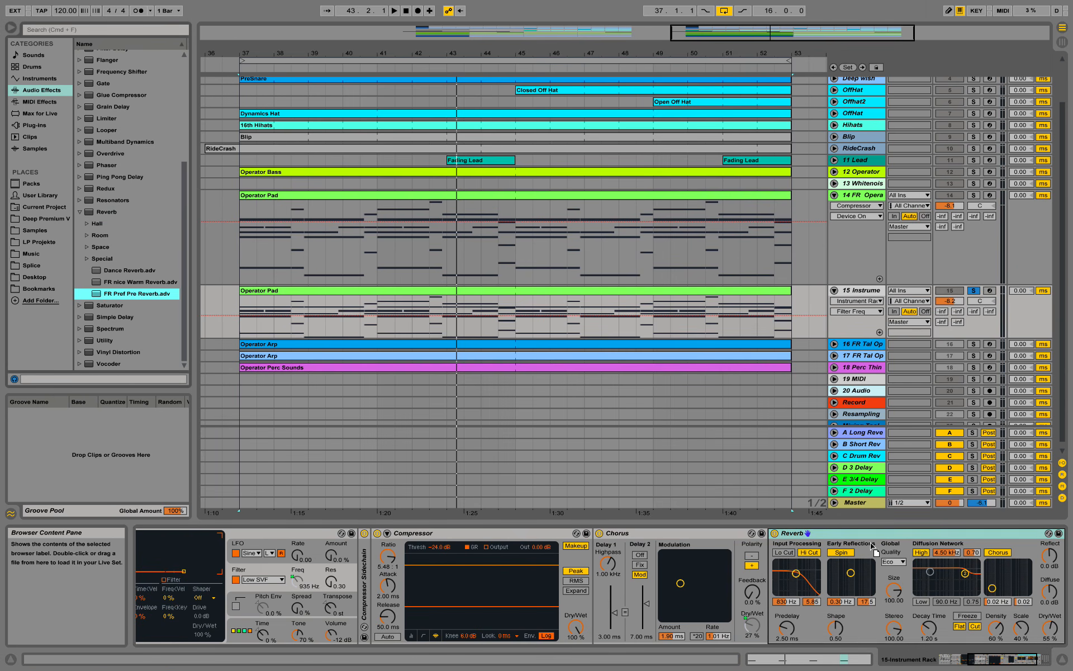
pyautogui.moveTo(872, 550); pyautogui.dragTo(873, 549)
pyautogui.click(999, 664)
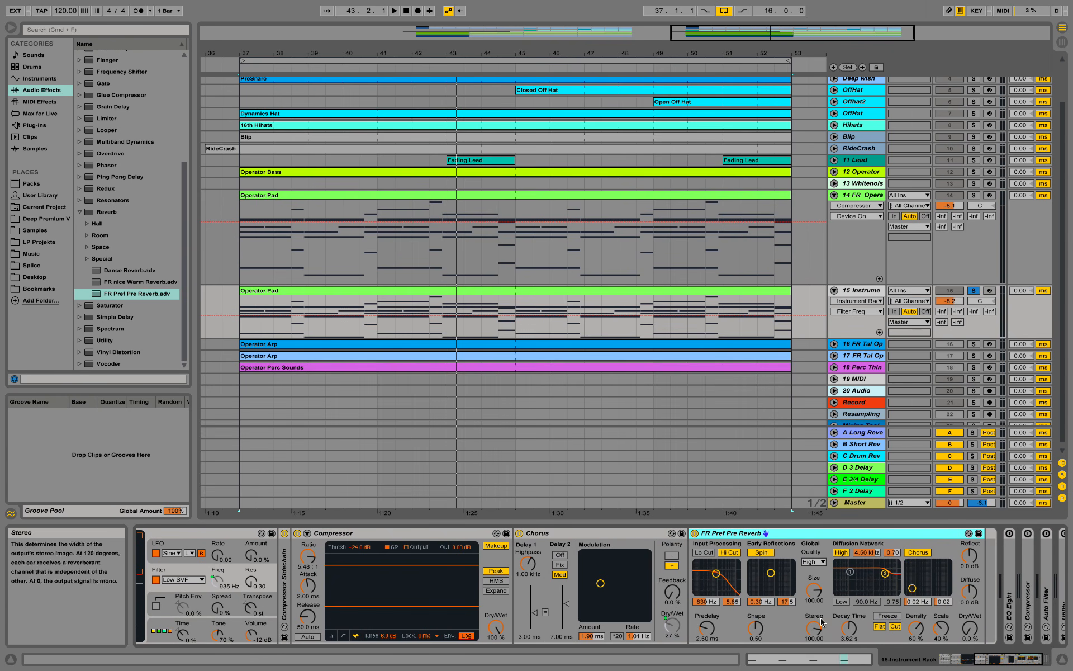
# - Map the Reverb's Dry/Wet to Macro 4, name it 'Reverb', and start playback
pyautogui.rightClick(970, 632)
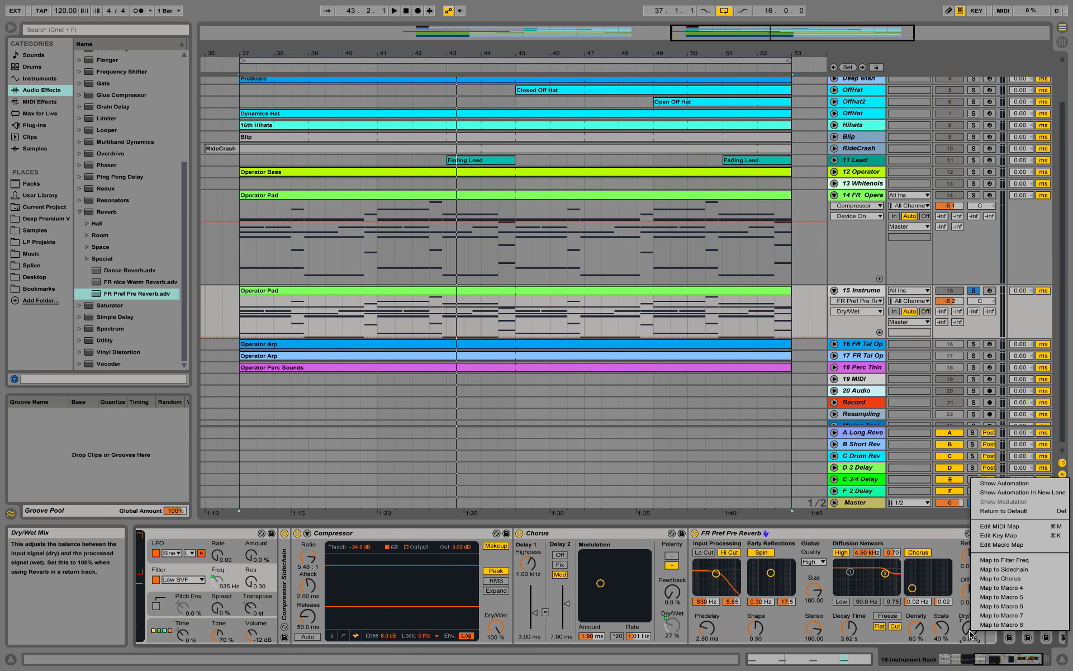
pyautogui.click(1001, 589)
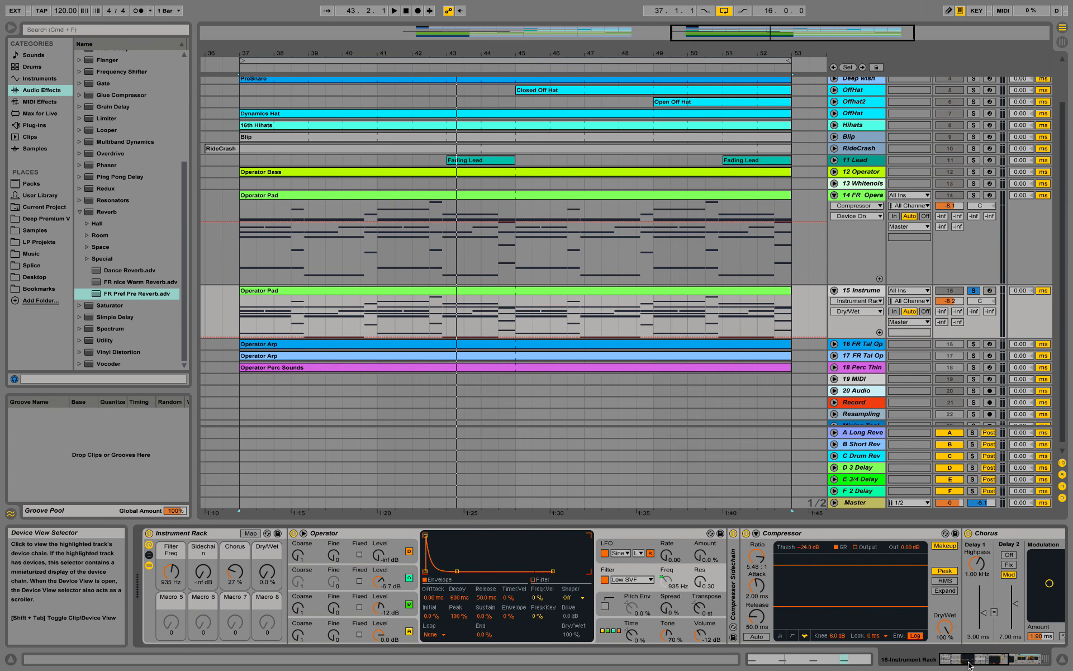
pyautogui.rightClick(271, 573)
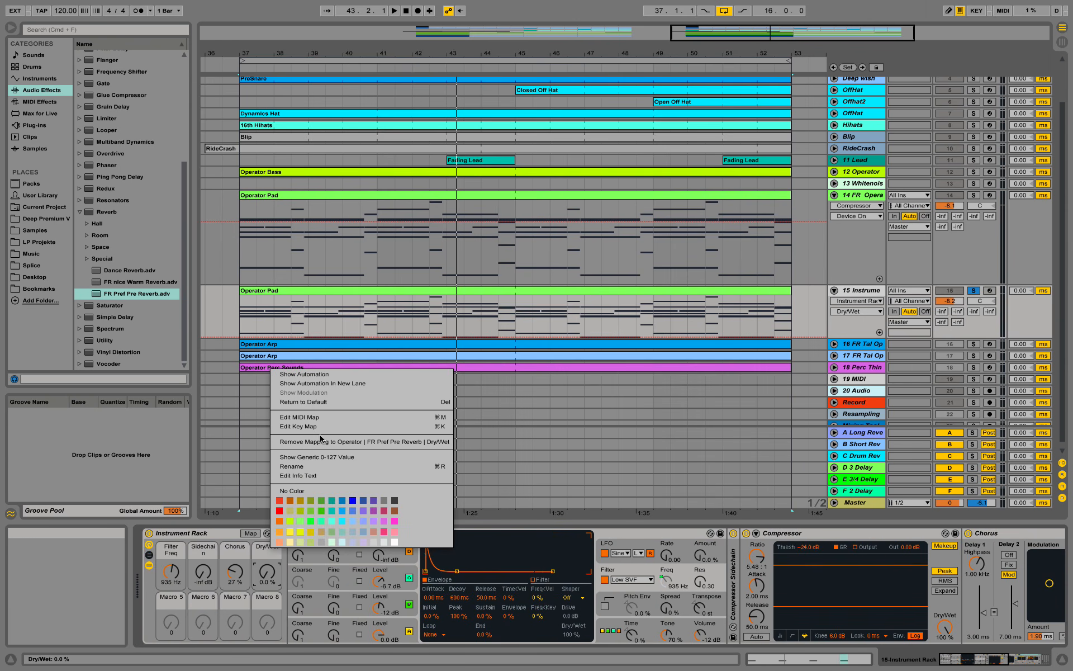
pyautogui.click(308, 467)
pyautogui.write('Rever')
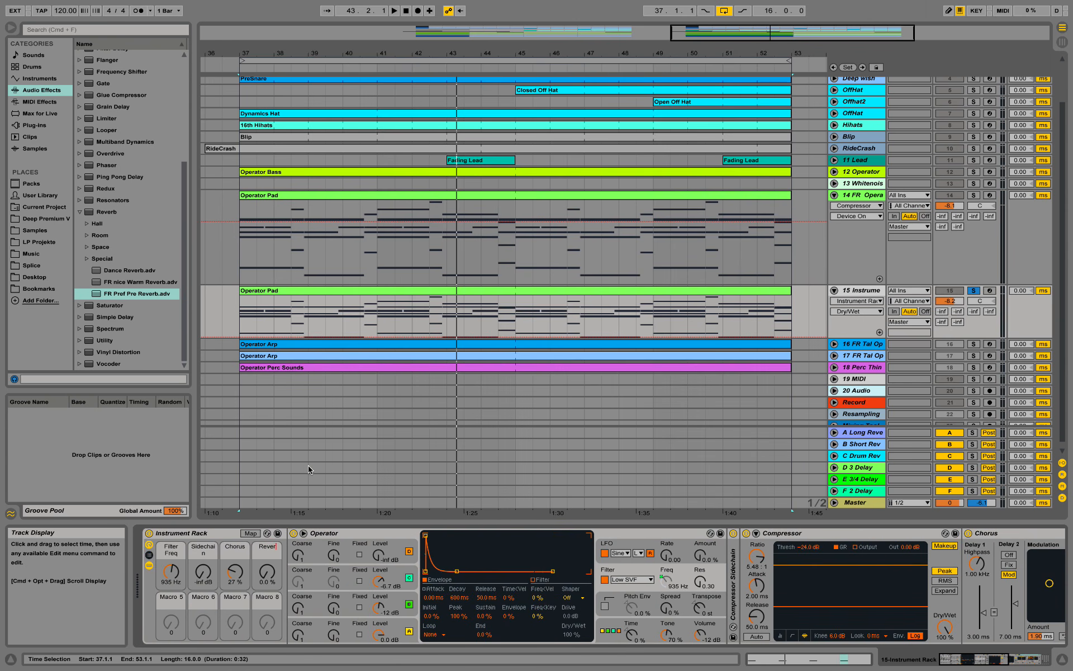
pyautogui.write('b')
pyautogui.press('Return')
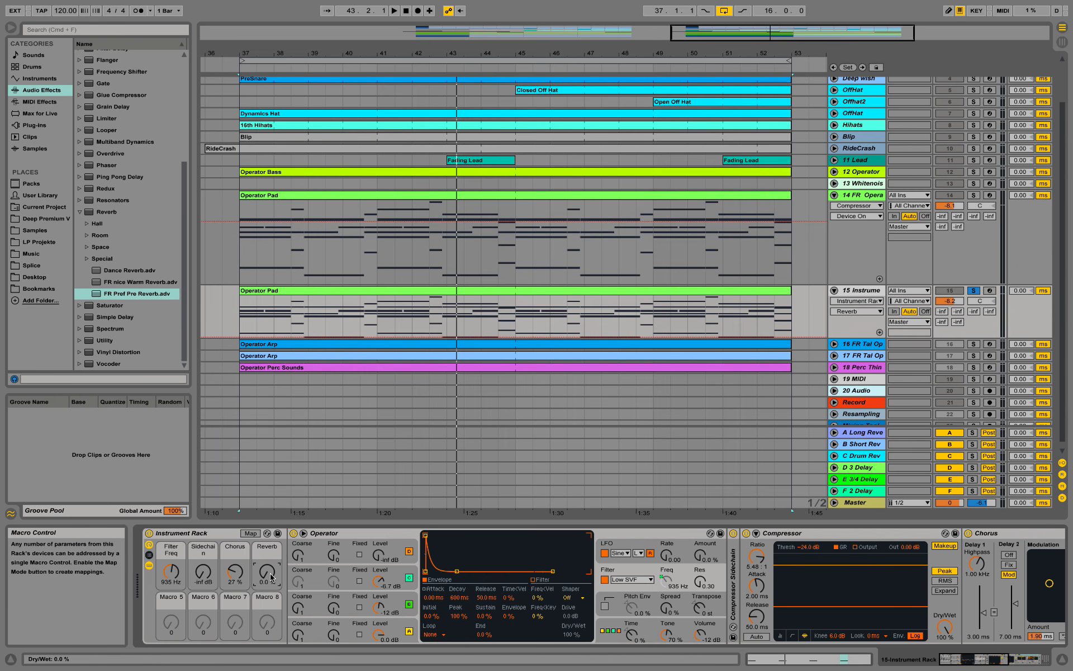
pyautogui.press('space')
# - Audition Reverb macro amounts between 39% and 81% and open the Filter Freq macro during playback
pyautogui.moveTo(271, 577); pyautogui.dragTo(271, 535)
pyautogui.press('space')
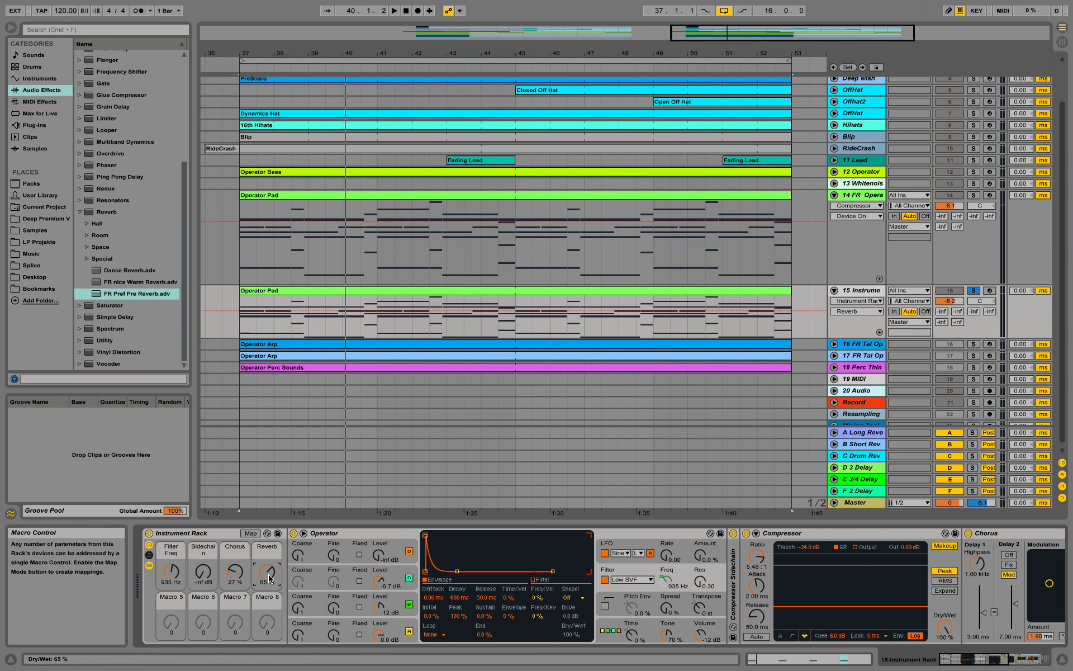
pyautogui.moveTo(267, 576); pyautogui.dragTo(171, 576)
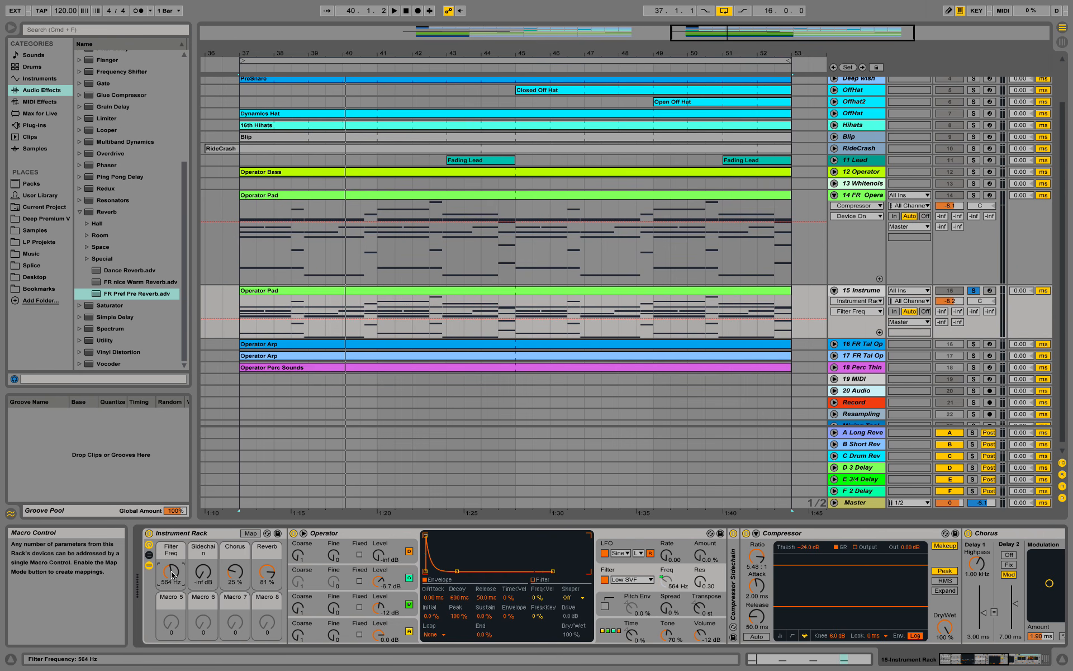
pyautogui.press('space')
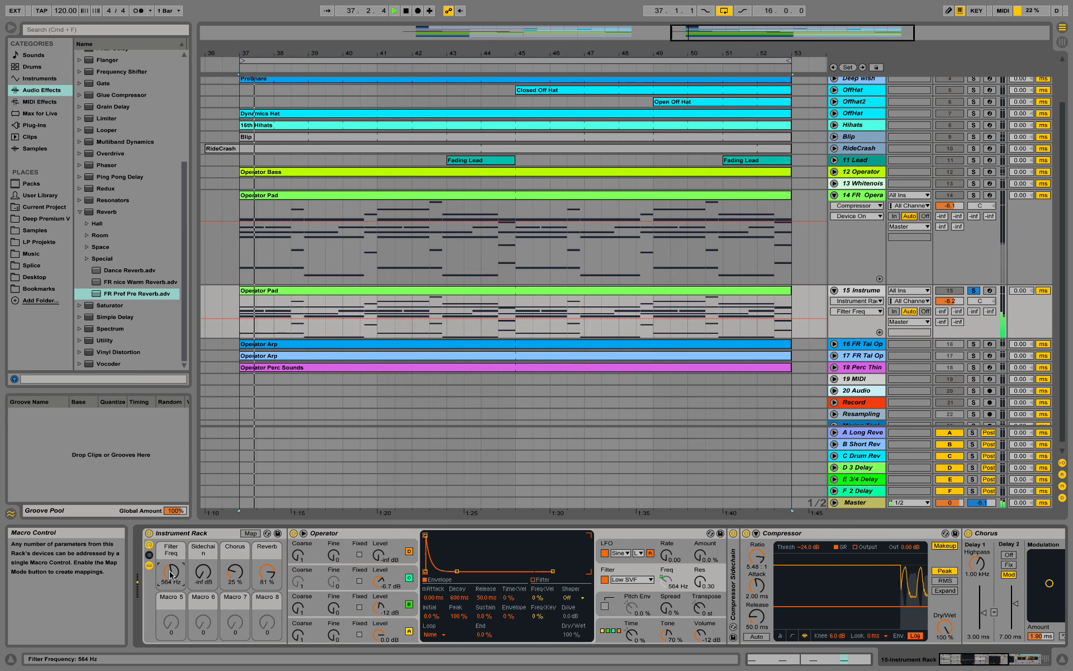
pyautogui.moveTo(268, 573); pyautogui.dragTo(269, 579)
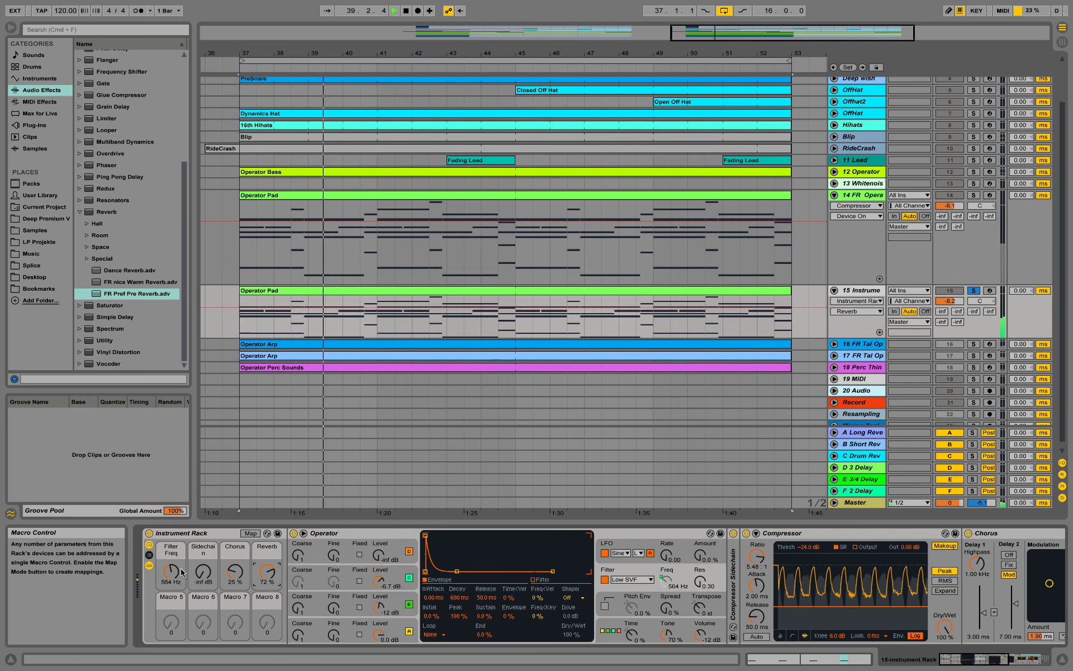
pyautogui.moveTo(171, 571); pyautogui.dragTo(171, 579)
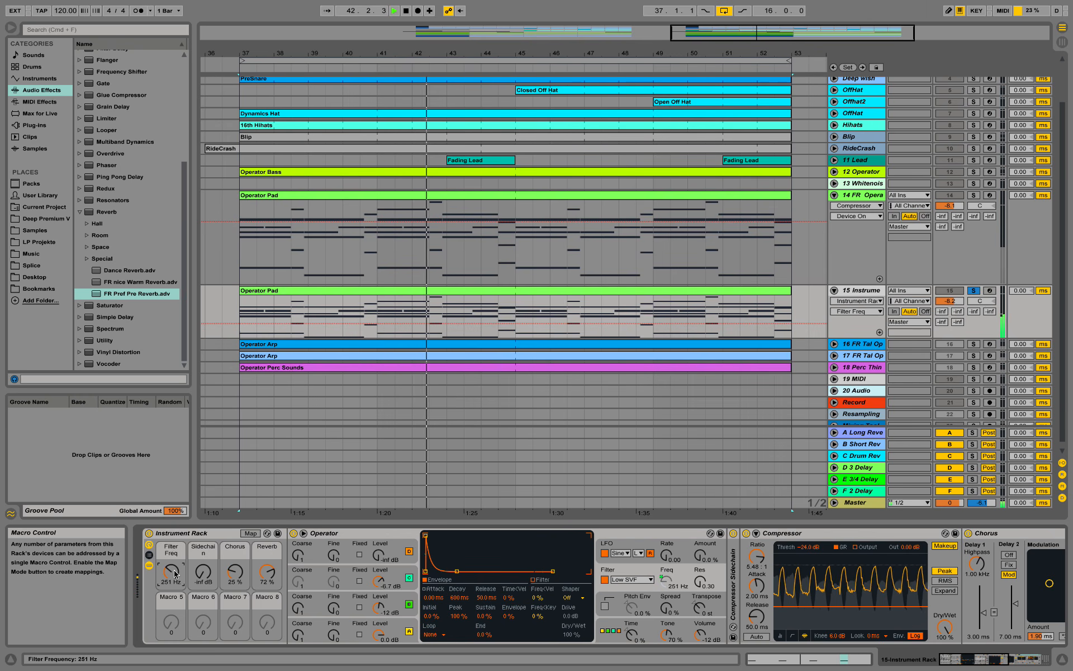
pyautogui.press('space')
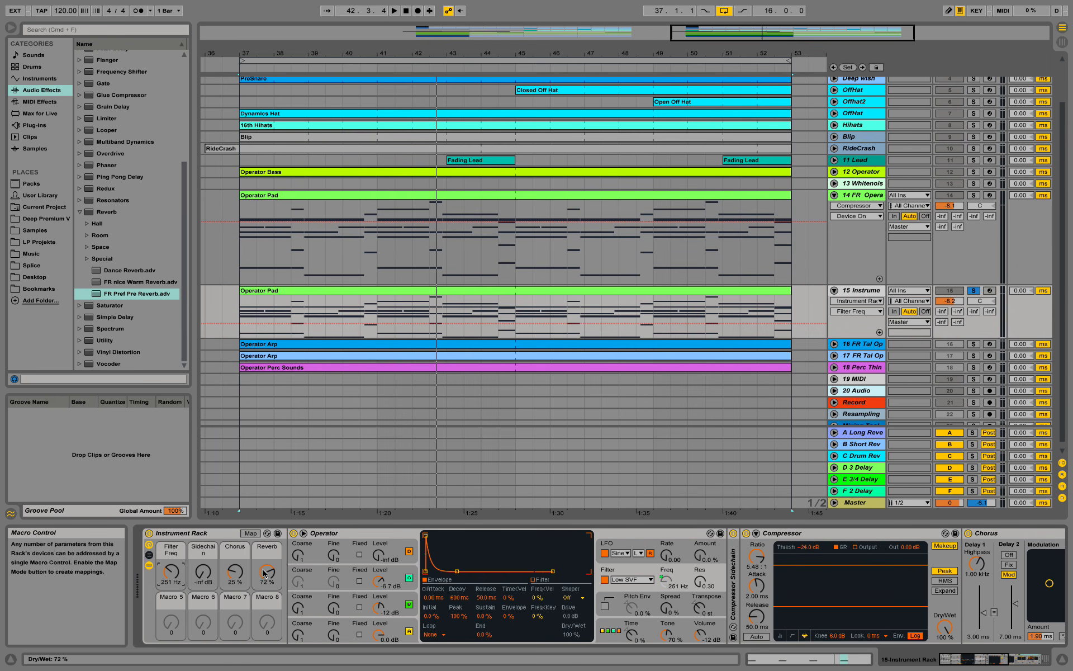
# - Restart playback, zero the Reverb and Chorus macros, and open Filter Freq to 4.97 kHz
pyautogui.press('space')
pyautogui.moveTo(268, 567); pyautogui.dragTo(267, 609)
pyautogui.moveTo(235, 570); pyautogui.dragTo(235, 590)
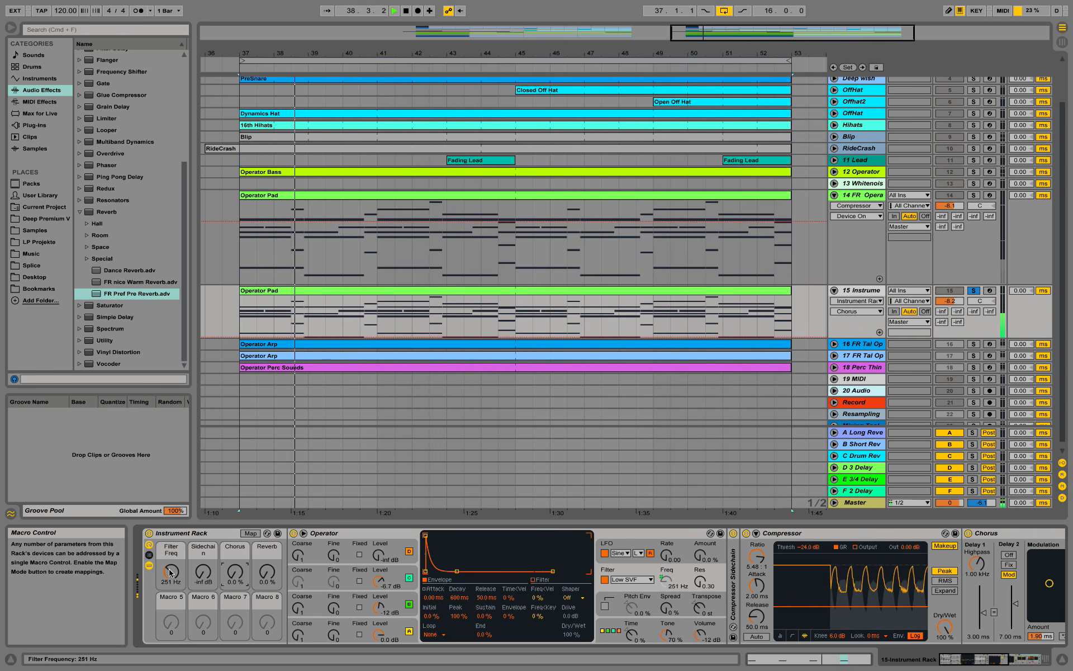
pyautogui.moveTo(171, 571); pyautogui.dragTo(171, 536)
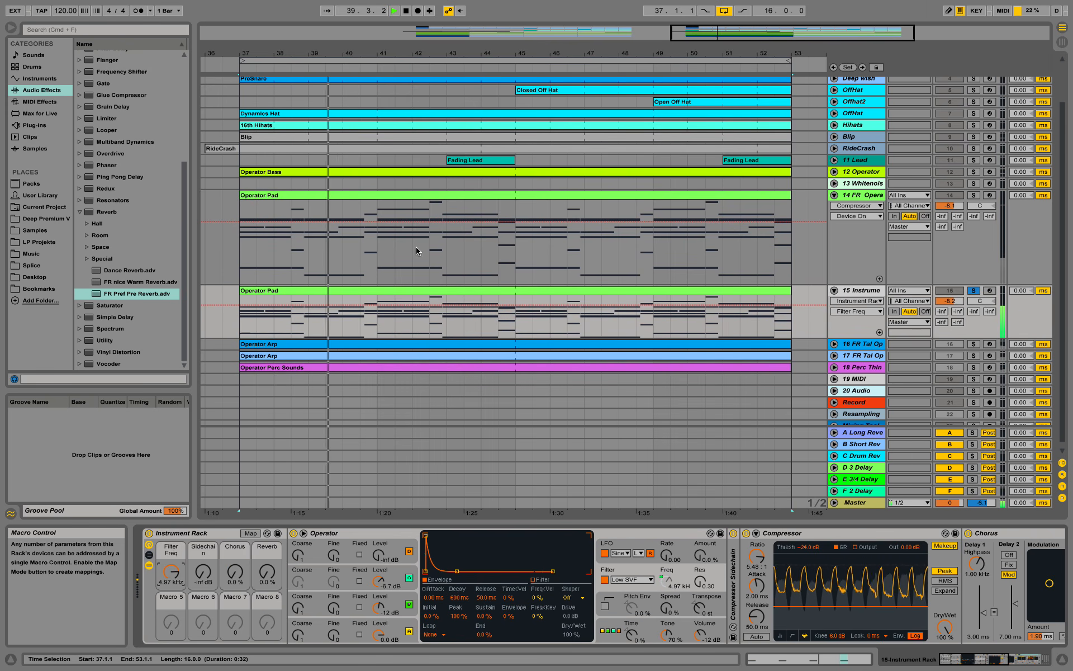
# - Solo the Kick and play from bar 37, riding the Filter Freq, Sidechain and Reverb macros
pyautogui.scroll(3, 862, 153)
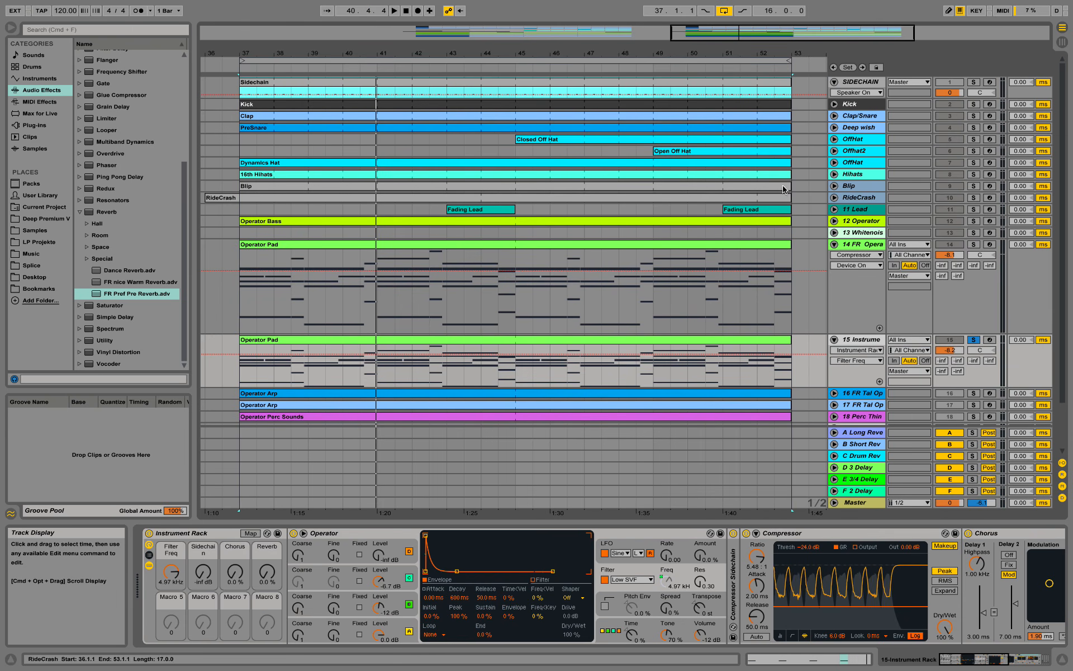
pyautogui.click(973, 105)
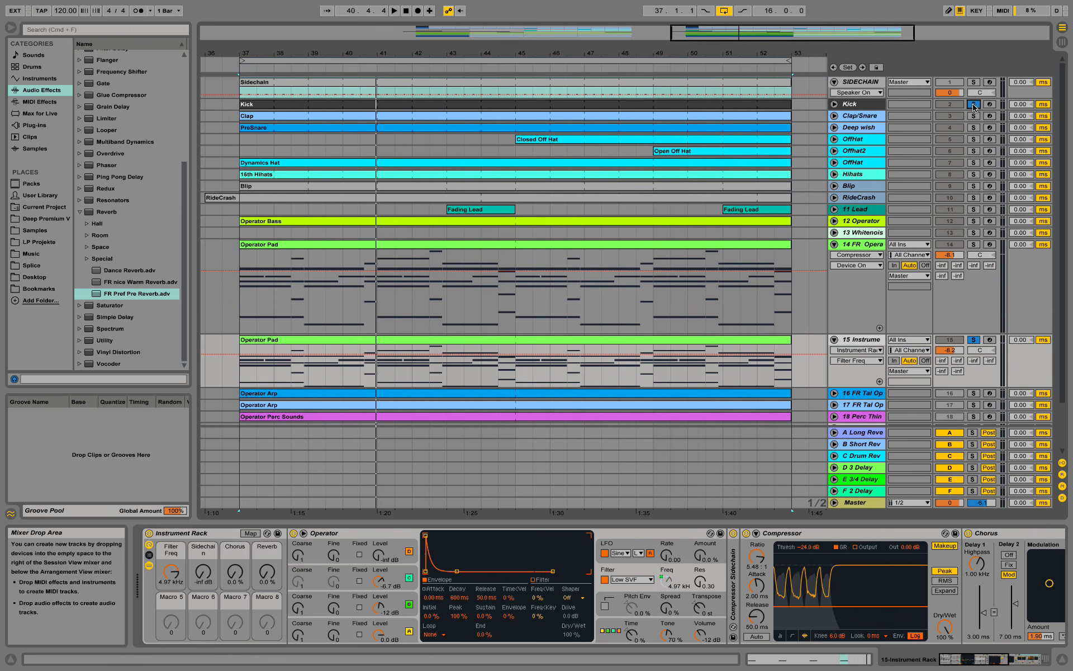
pyautogui.press('space')
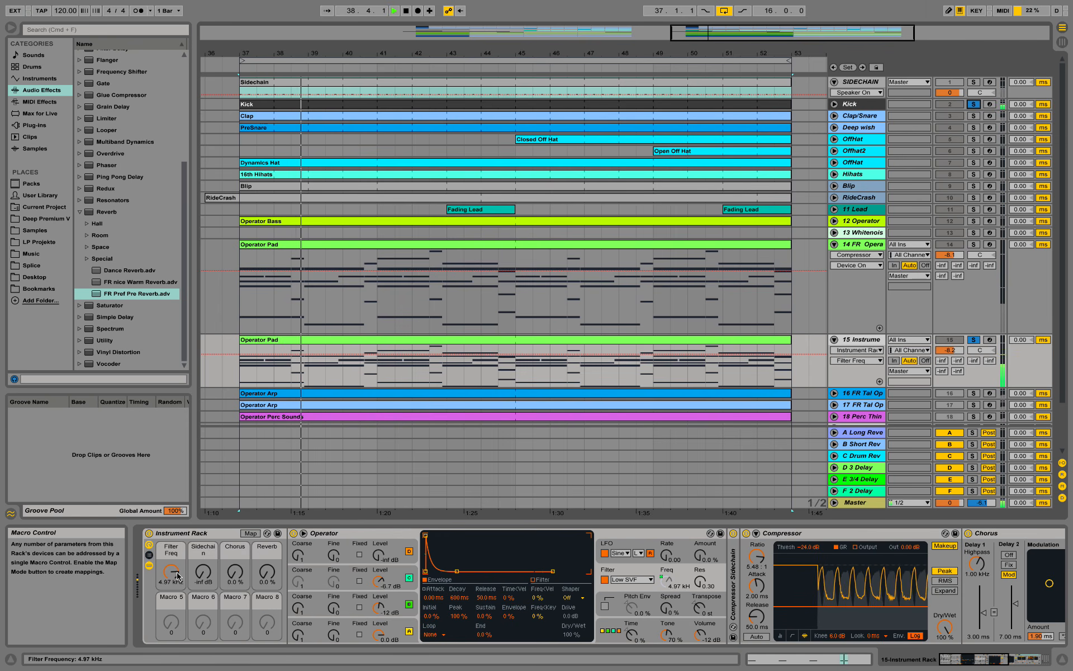
pyautogui.moveTo(178, 575); pyautogui.dragTo(196, 557)
pyautogui.moveTo(267, 572); pyautogui.dragTo(235, 537)
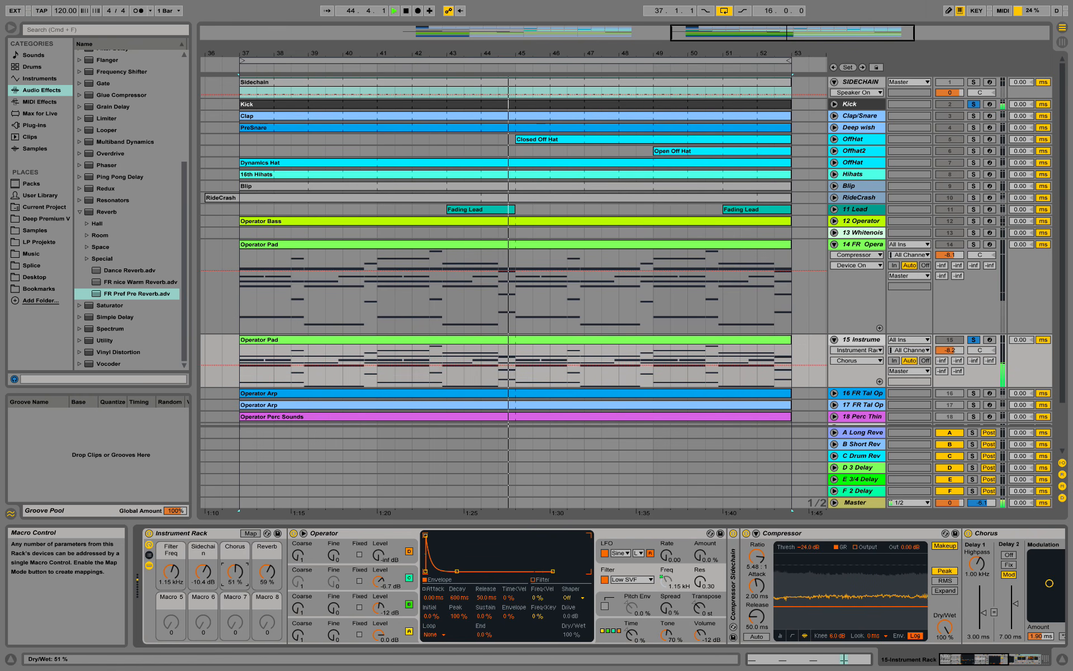
pyautogui.moveTo(176, 574); pyautogui.dragTo(176, 586)
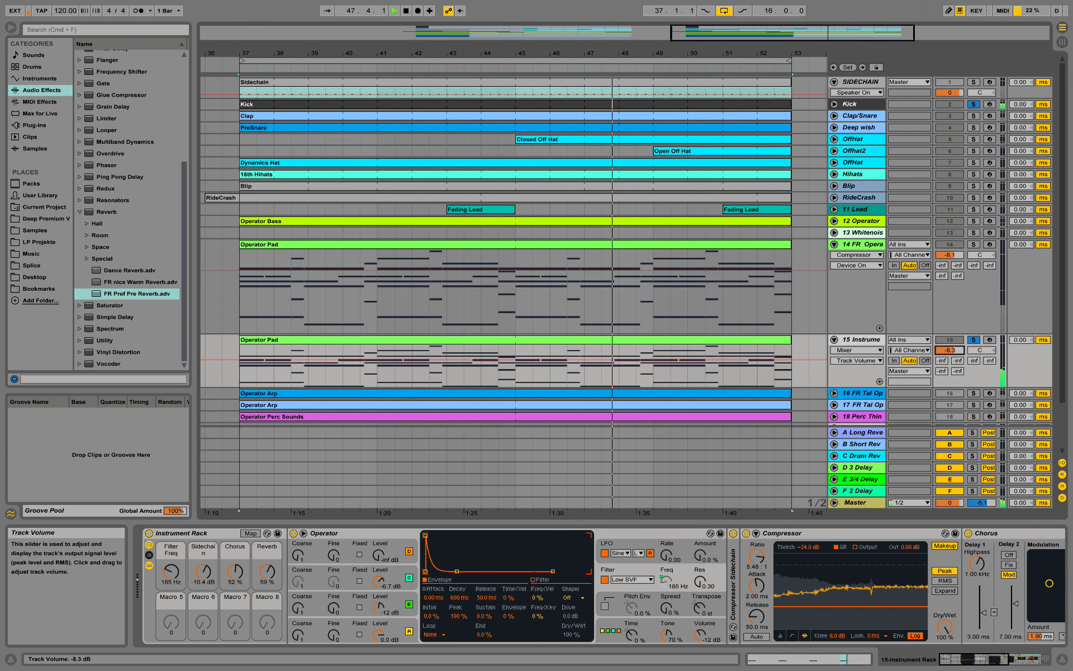
# - Lower the pad track volume to -9.2 dB and reopen the Filter Freq macro
pyautogui.moveTo(950, 350); pyautogui.dragTo(949, 356)
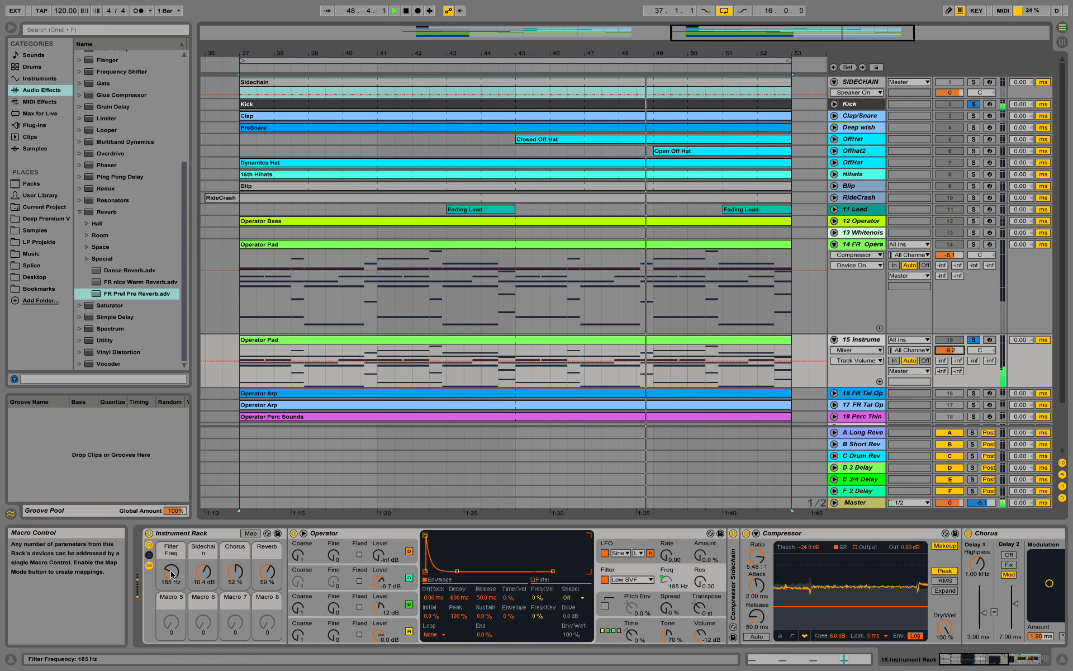
pyautogui.moveTo(171, 574); pyautogui.dragTo(171, 542)
pyautogui.moveTo(267, 571); pyautogui.dragTo(266, 595)
pyautogui.moveTo(171, 573); pyautogui.dragTo(171, 571)
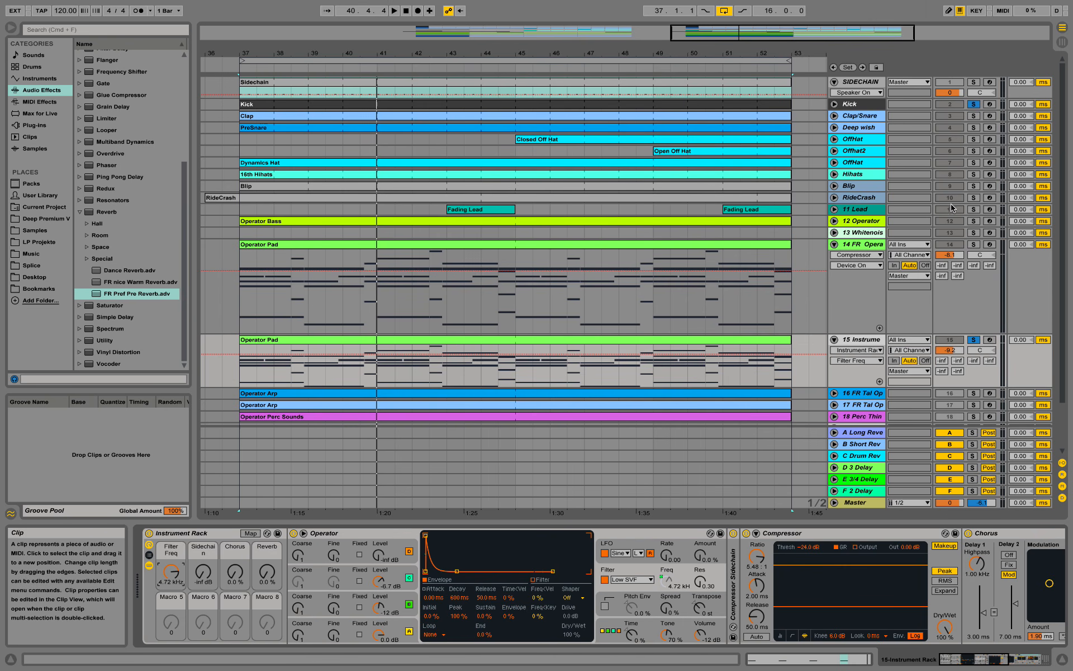
# - Solo the 11 Lead track and audition the Fading Lead clip at bar 43
pyautogui.click(973, 209)
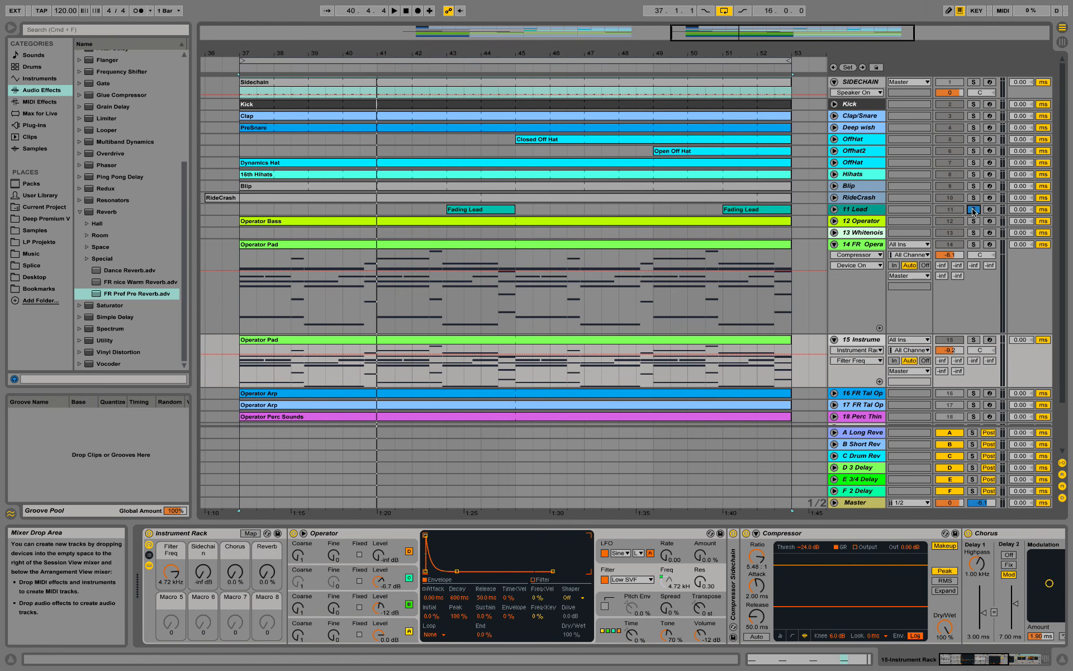
pyautogui.click(467, 211)
pyautogui.press('space')
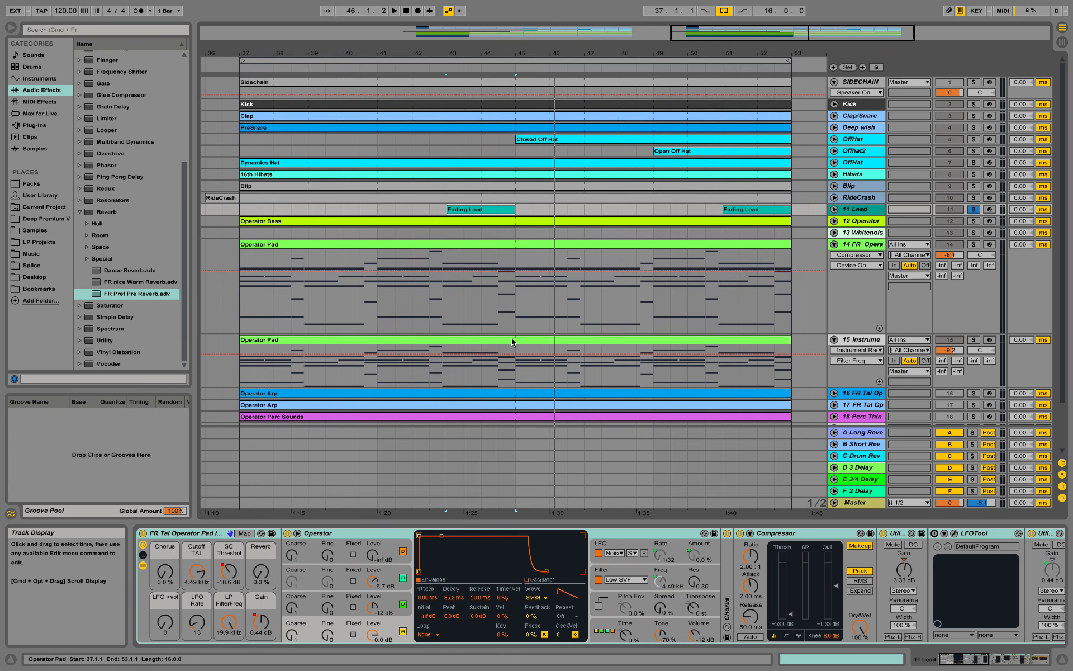
# - Unsolo the tracks and play the full mix from bar 45 on the pad track
pyautogui.click(519, 378)
pyautogui.moveTo(979, 663); pyautogui.dragTo(932, 657)
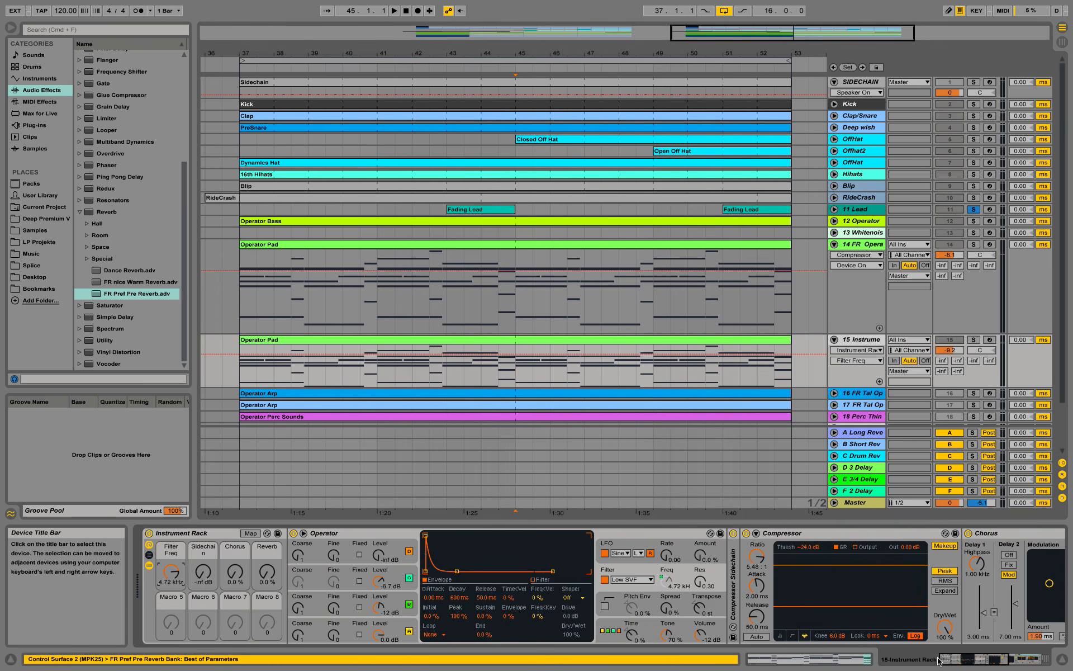
pyautogui.click(973, 209)
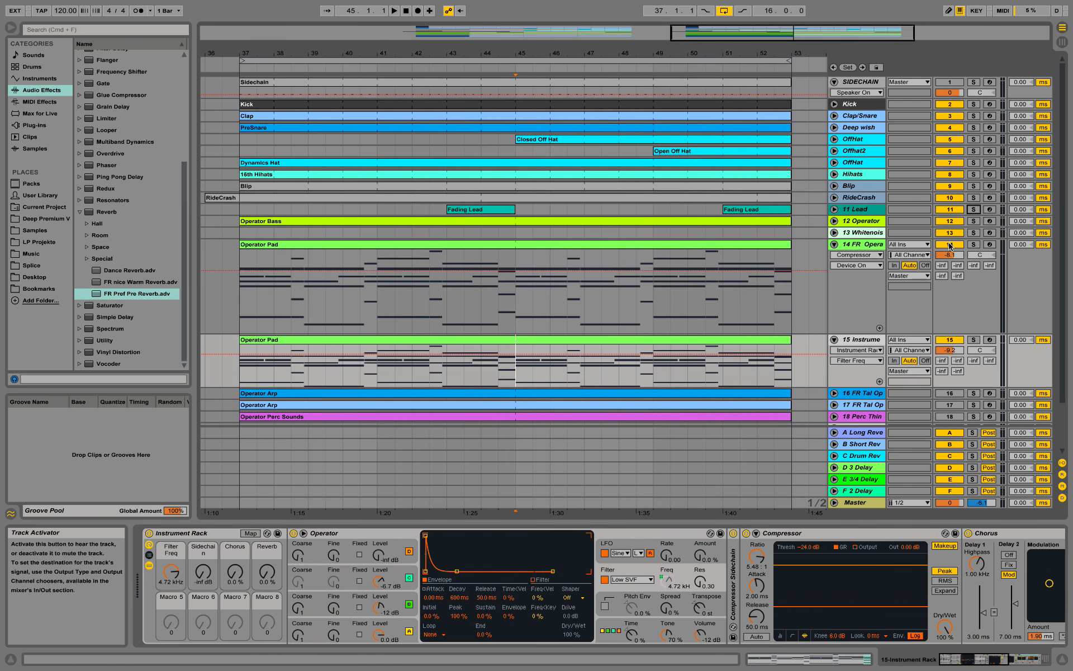
pyautogui.press('space')
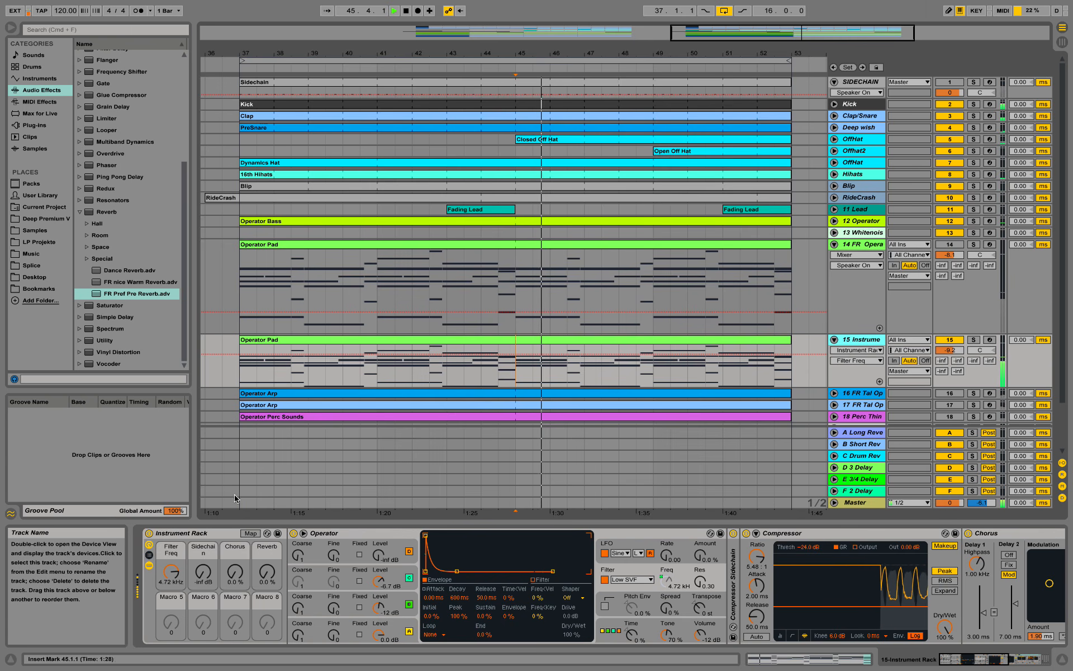
# - Set Filter Freq to 2.10 kHz, Sidechain to -18.3 dB, Reverb to 94% and pad volume to -13.1 dB, then stop
pyautogui.moveTo(171, 572); pyautogui.dragTo(171, 602)
pyautogui.moveTo(266, 573); pyautogui.dragTo(266, 531)
pyautogui.moveTo(171, 572); pyautogui.dragTo(171, 580)
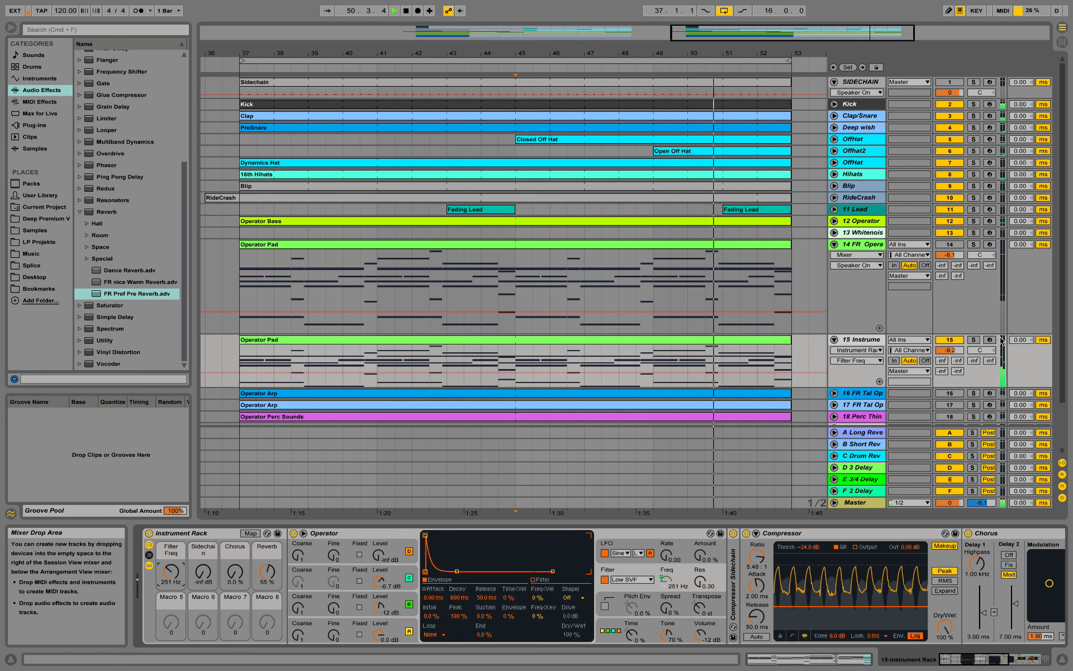
pyautogui.moveTo(950, 350); pyautogui.dragTo(949, 367)
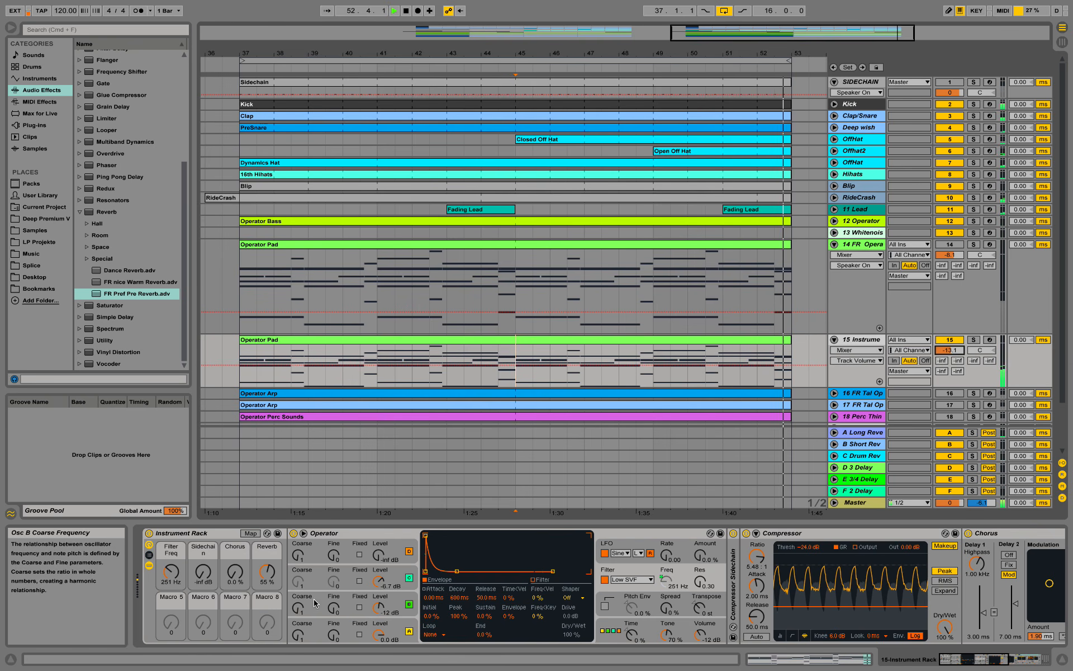
pyautogui.moveTo(266, 574); pyautogui.dragTo(267, 599)
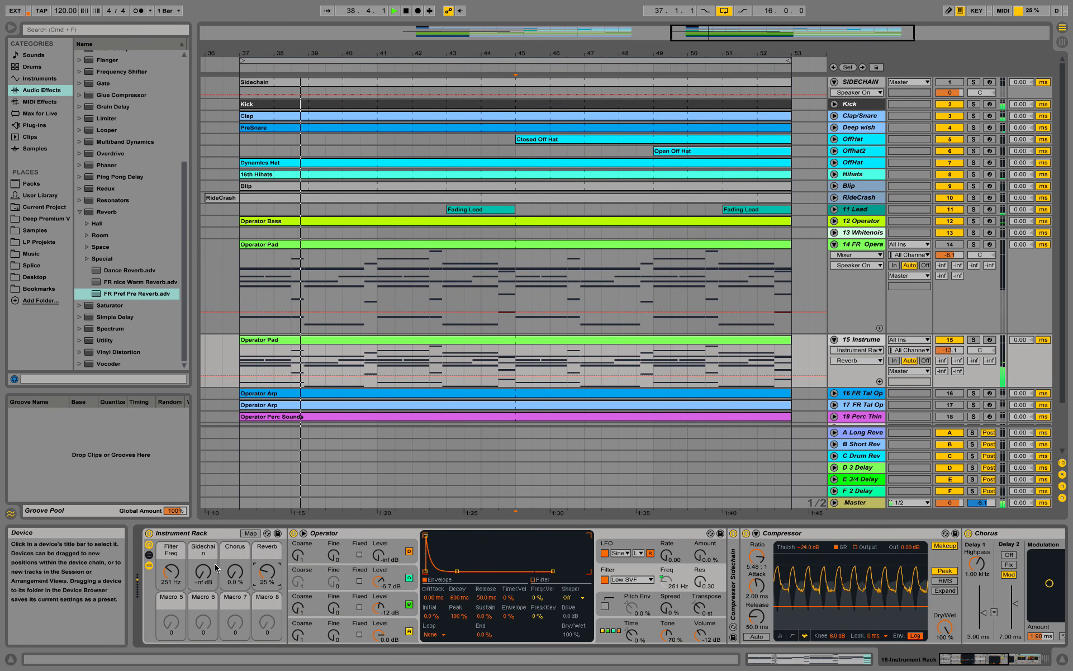
pyautogui.moveTo(203, 574); pyautogui.dragTo(182, 556)
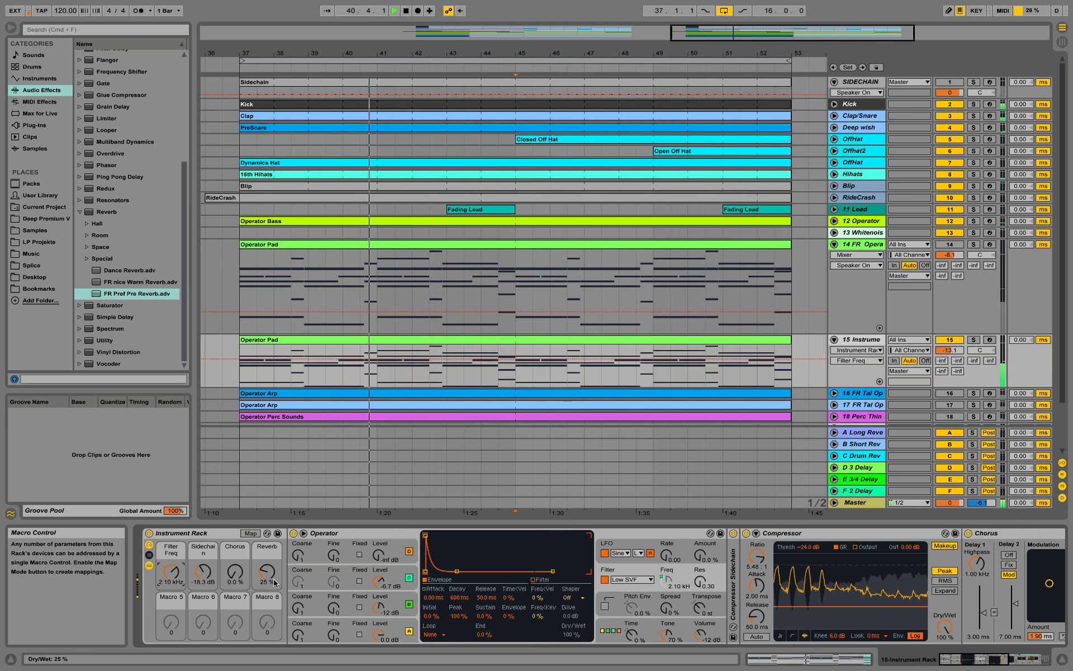
pyautogui.moveTo(265, 578); pyautogui.dragTo(266, 540)
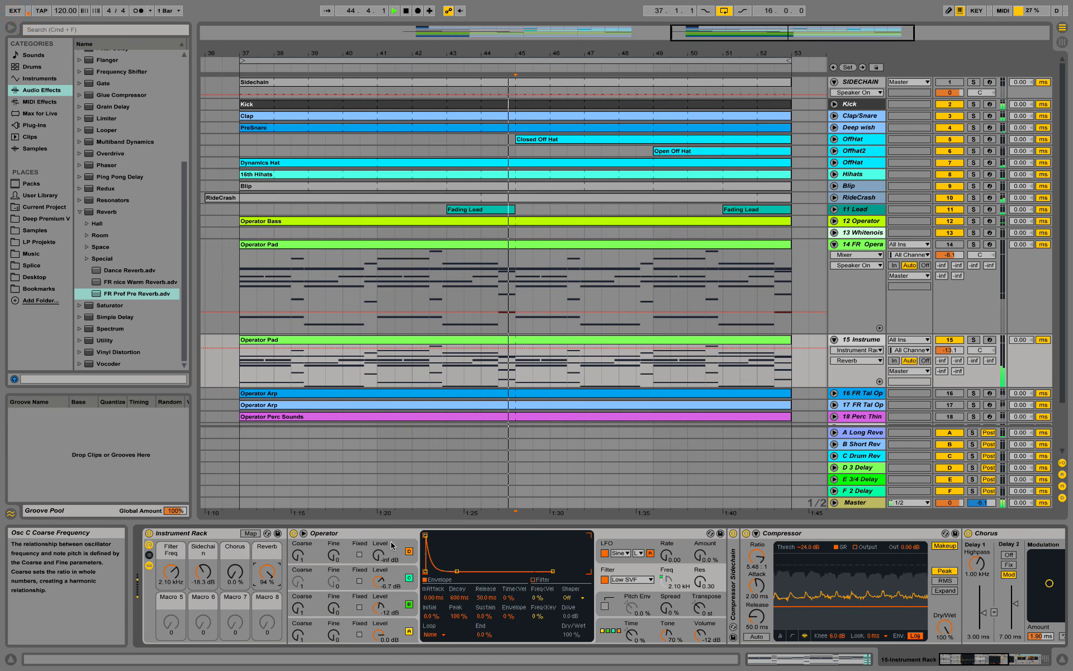
pyautogui.click(538, 465)
pyautogui.press('space')
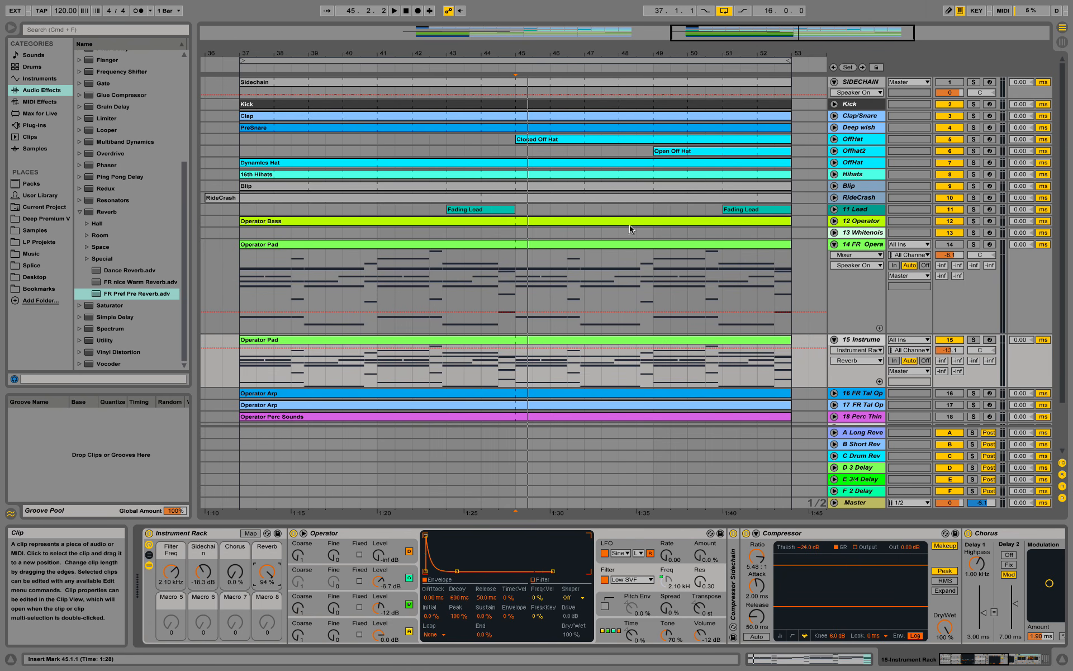
# - Collapse track 14 to one row, revealing tracks 19–23, and zoom the arrangement out slightly
pyautogui.click(833, 245)
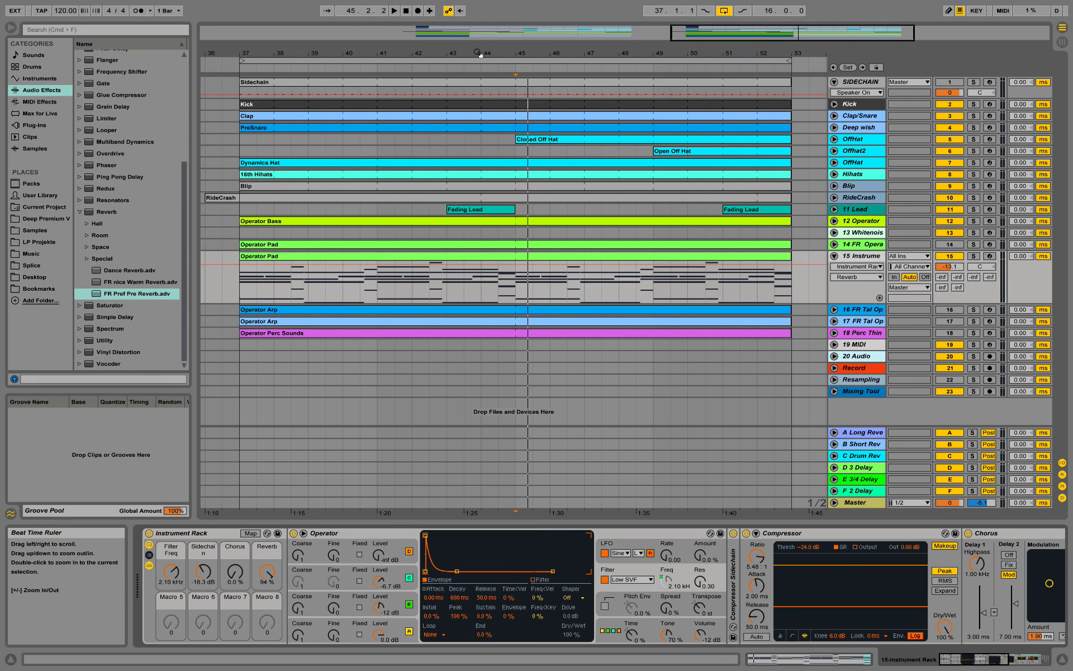
pyautogui.moveTo(481, 55); pyautogui.dragTo(468, 55)
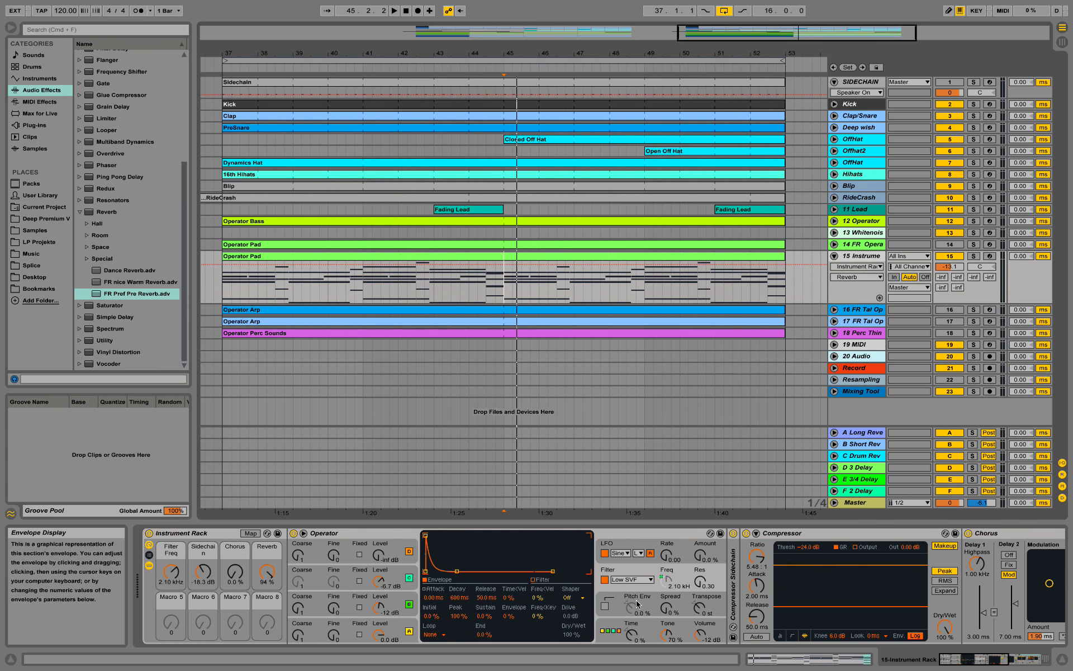
pyautogui.click(674, 581)
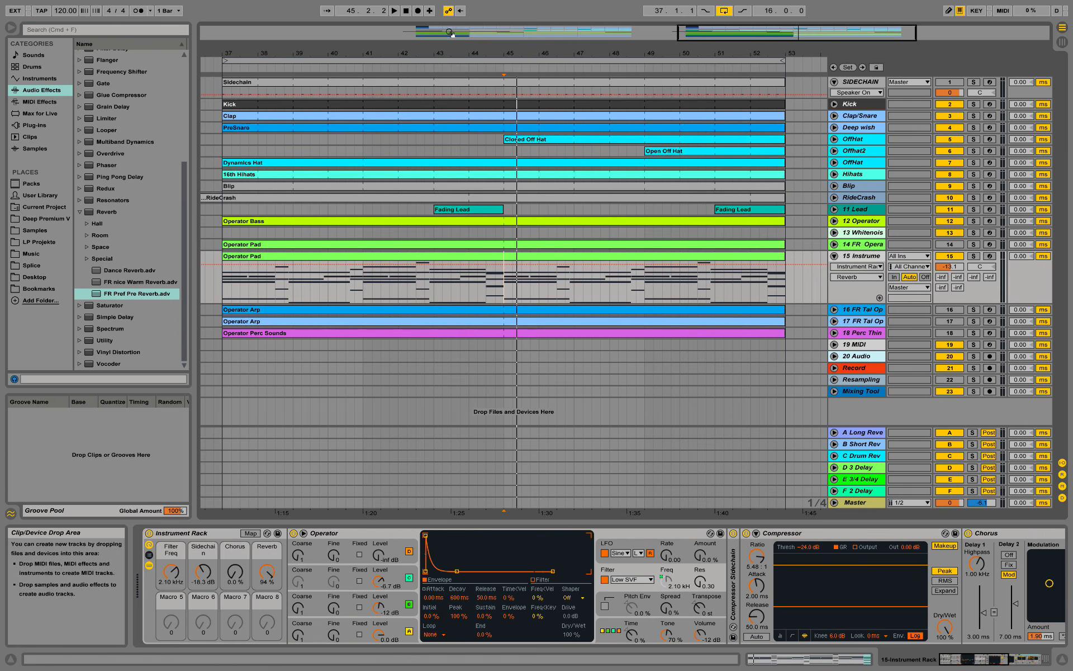
pyautogui.moveTo(484, 55); pyautogui.dragTo(484, 51)
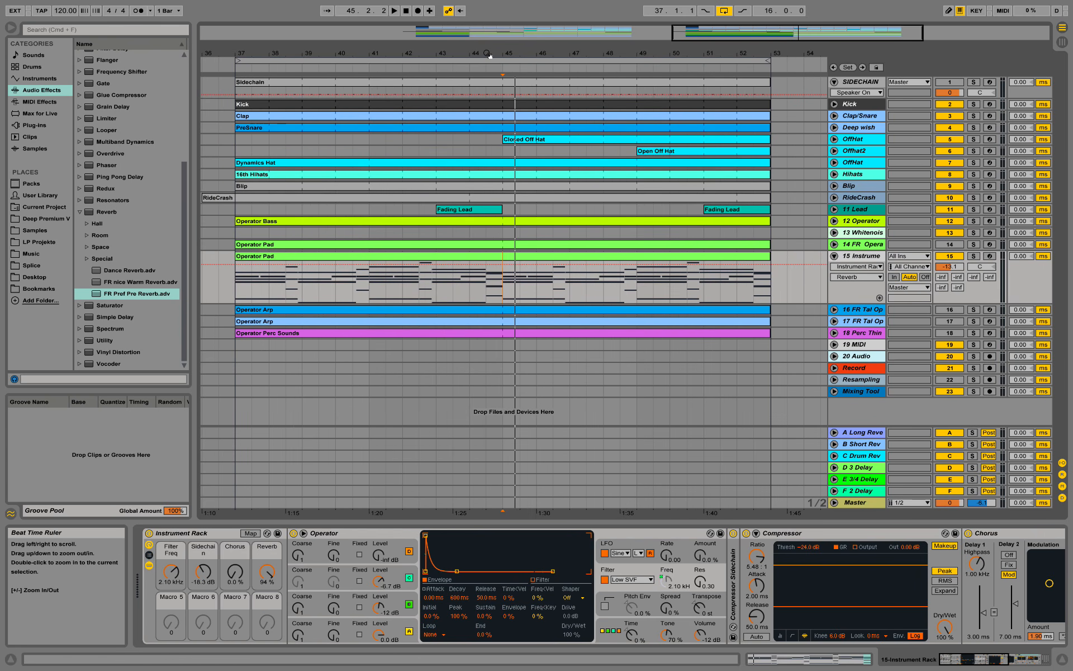